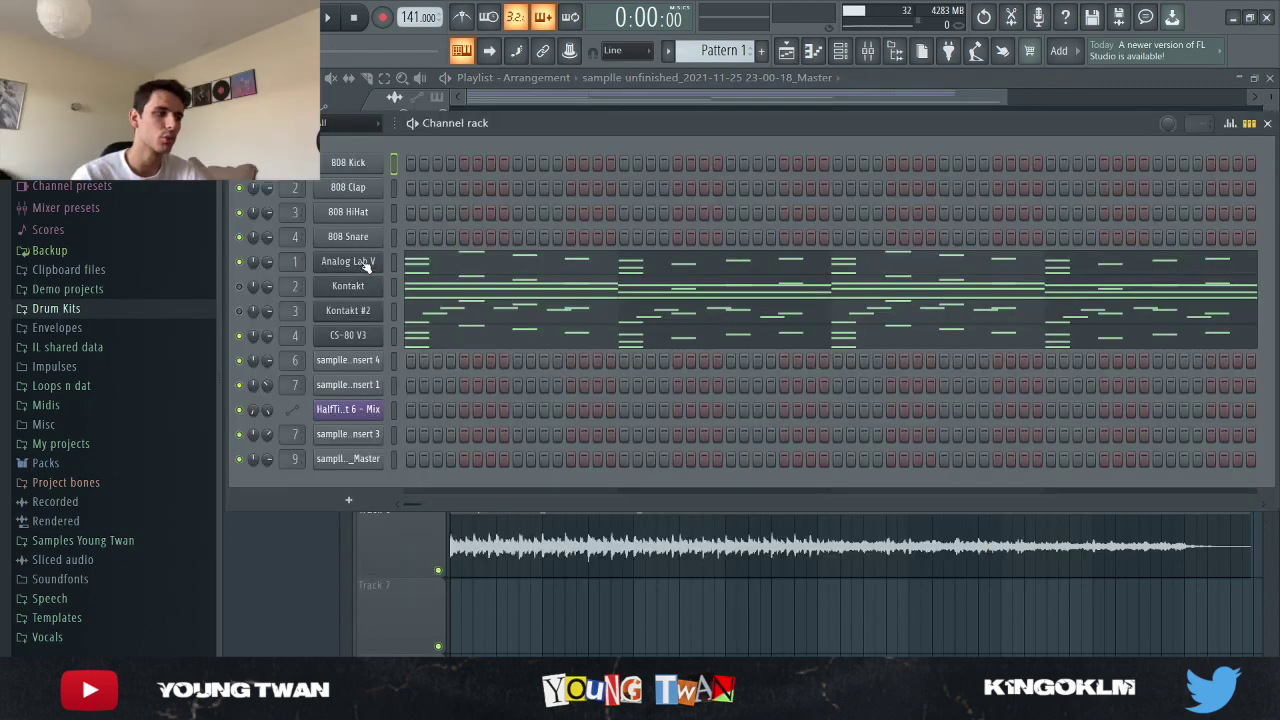
Open the Analog Lab V instrument and browse its preset list
left_click(366, 262)
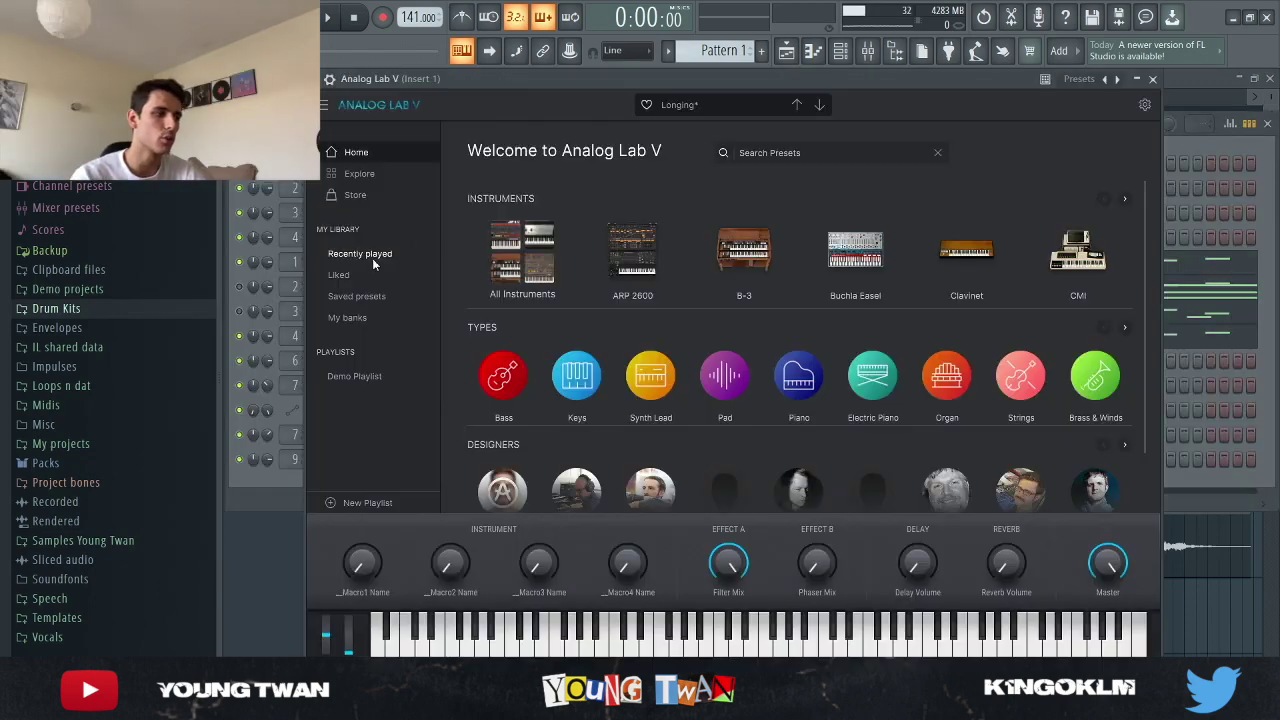
left_click(360, 174)
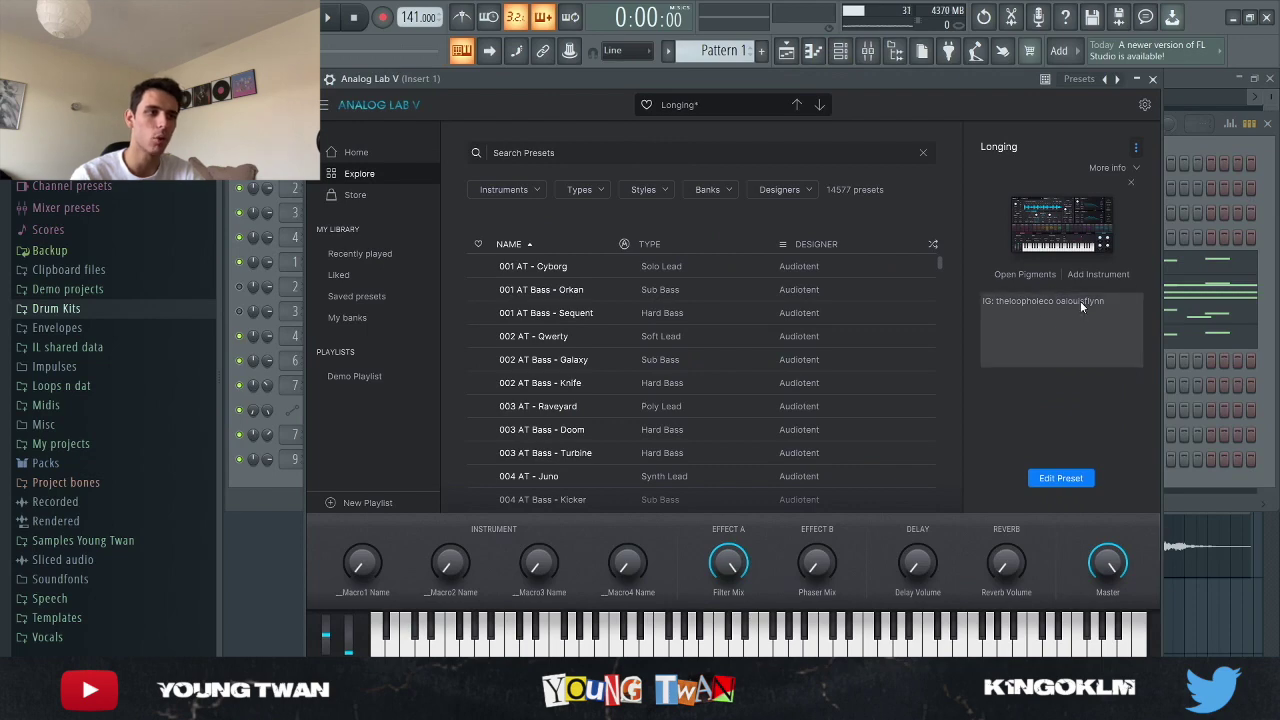
left_click(300, 386)
Show the Analog Lab V chord pattern's notes in the piano roll
left_click(362, 261)
left_click(449, 264)
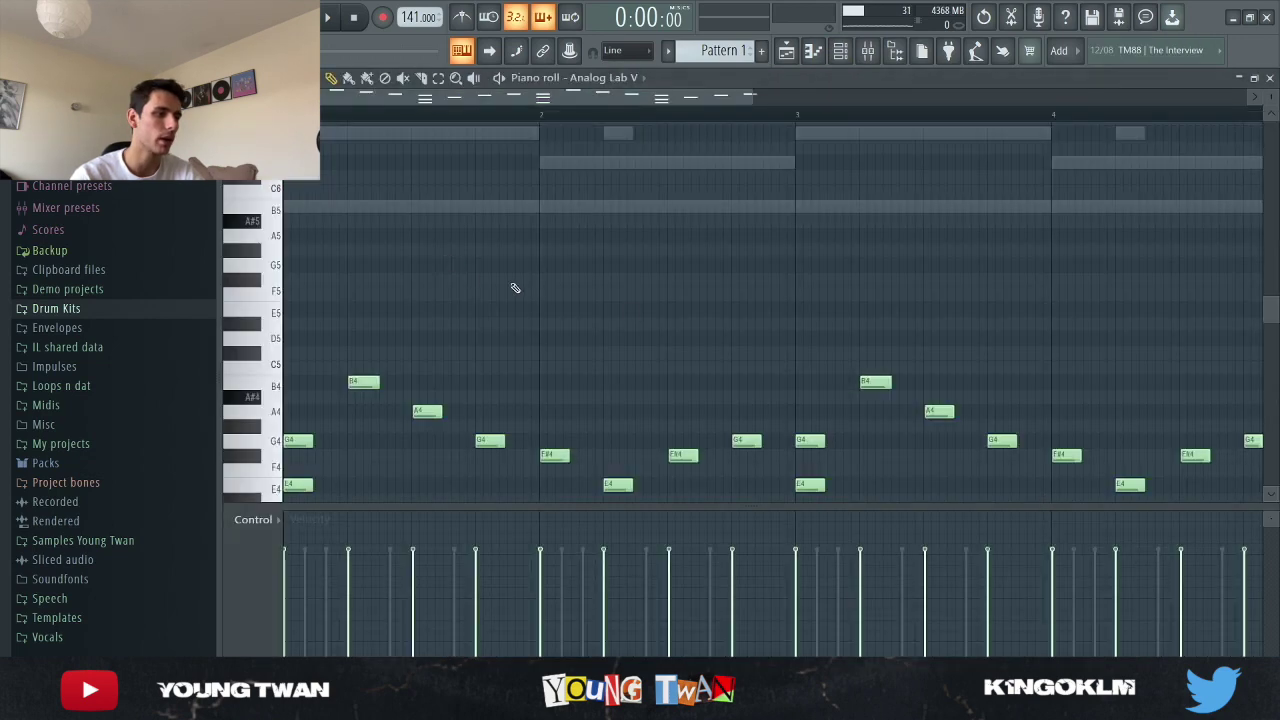
scroll(889, 134, "down", 3)
left_click(868, 50)
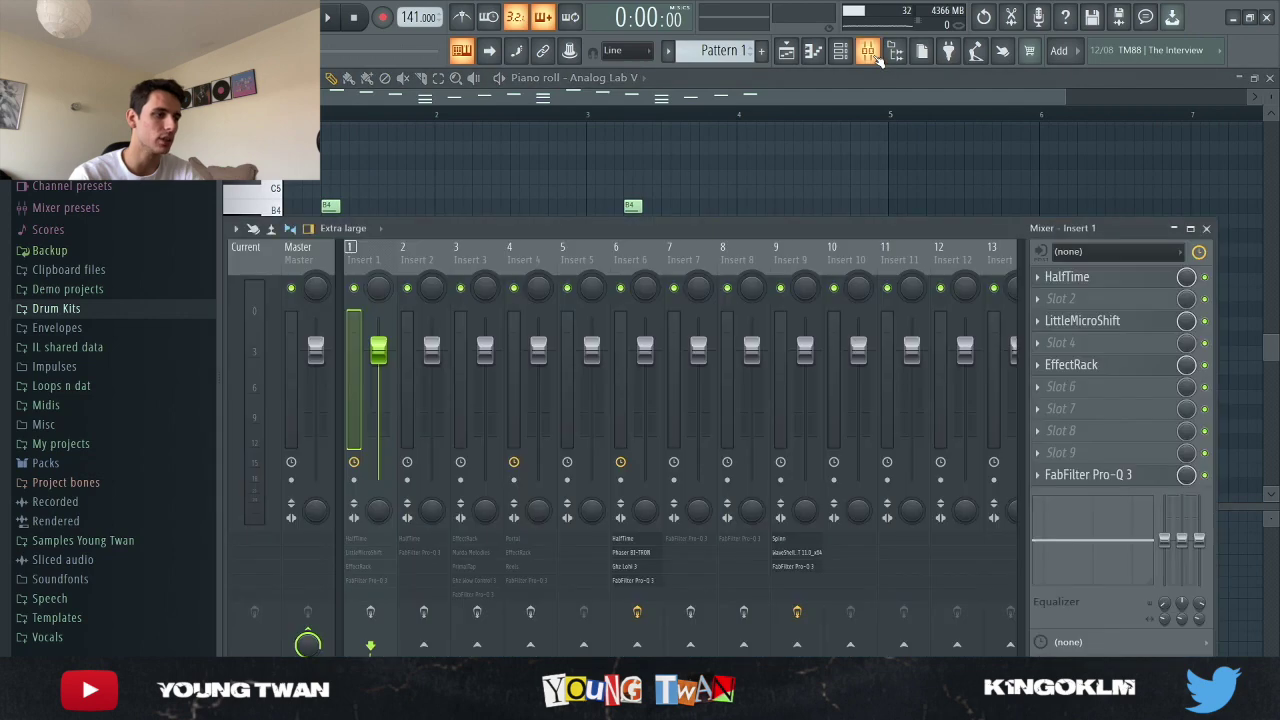
left_click(868, 50)
Play the Analog Lab V chord pattern, stop it, and bring up the mixer
key("space")
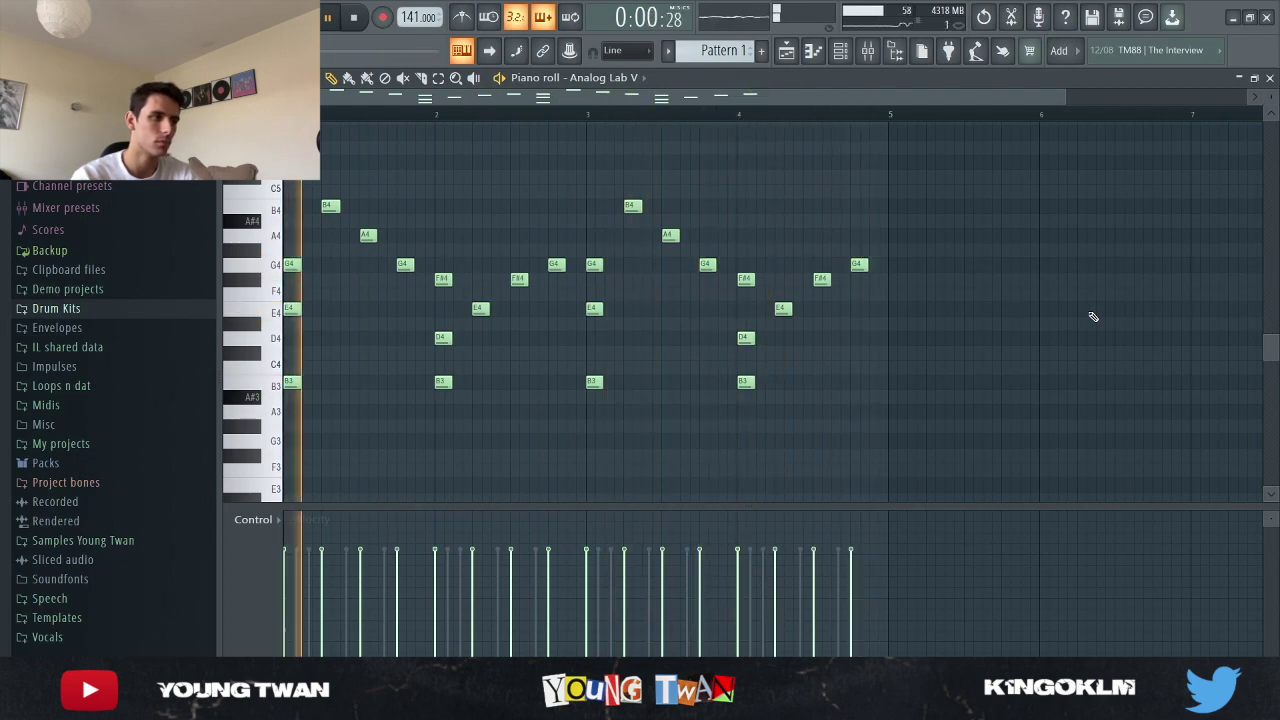
key("space")
key("F9")
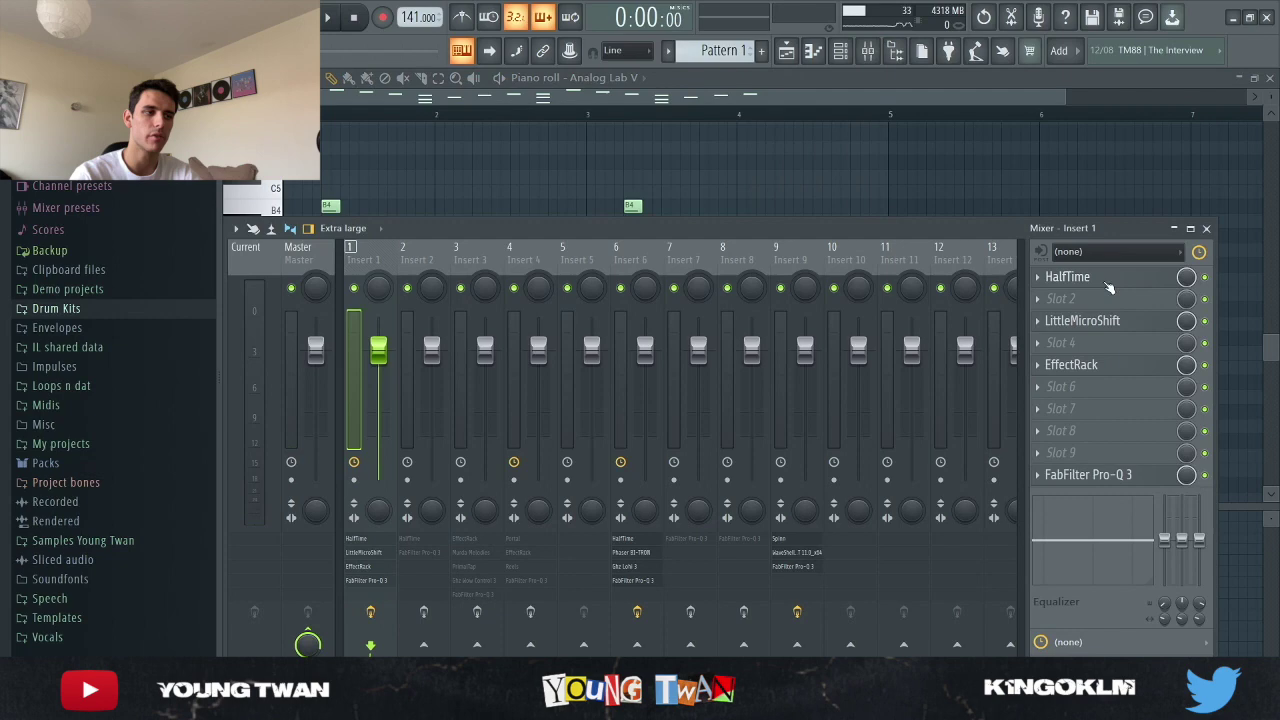
Inspect Insert 1's HalfTime, LittleMicroShift, EffectRack EchoBoy chain and Pro-Q 3 plugins
left_click(1100, 282)
left_click(1108, 279)
left_click(1138, 321)
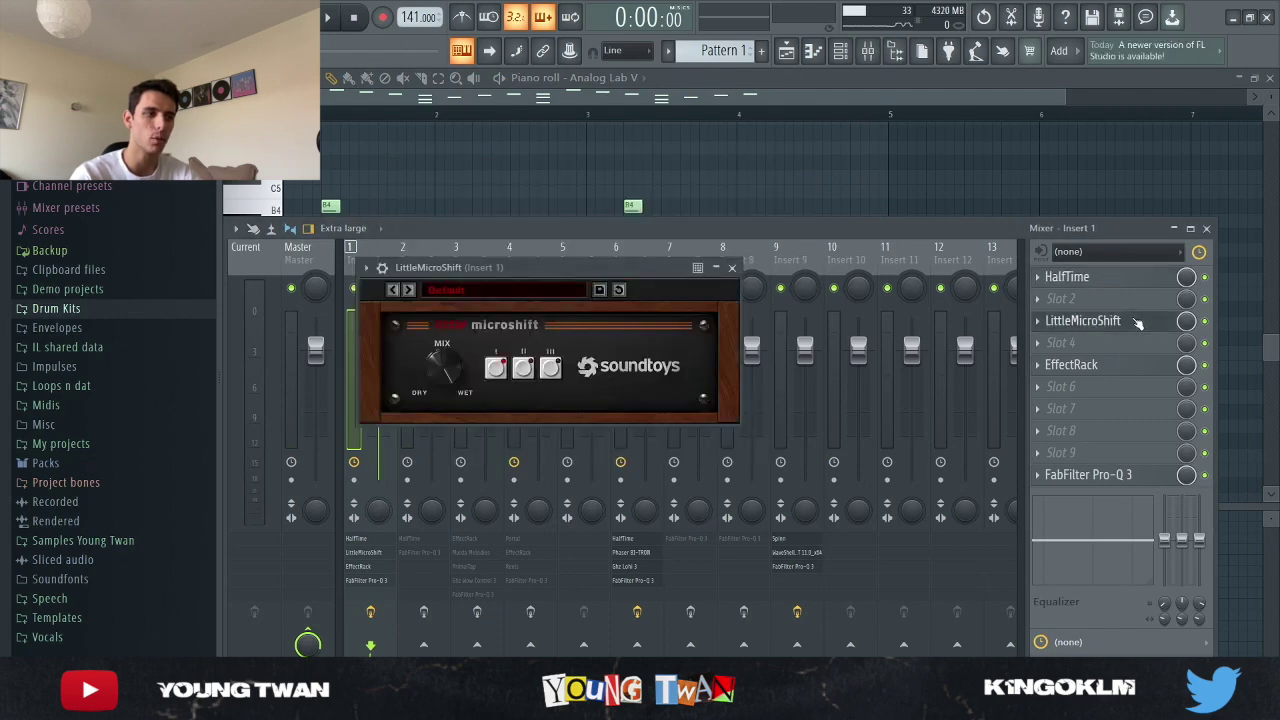
left_click(1132, 328)
left_click(1108, 368)
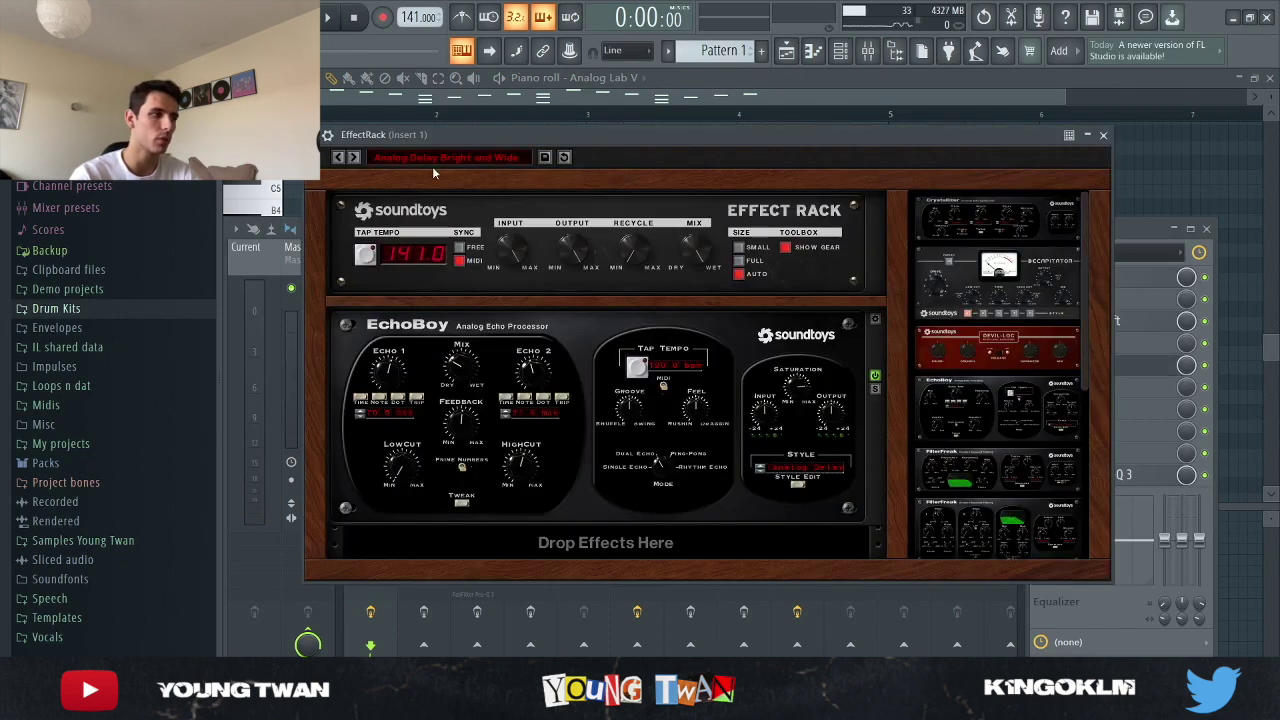
left_click(1101, 136)
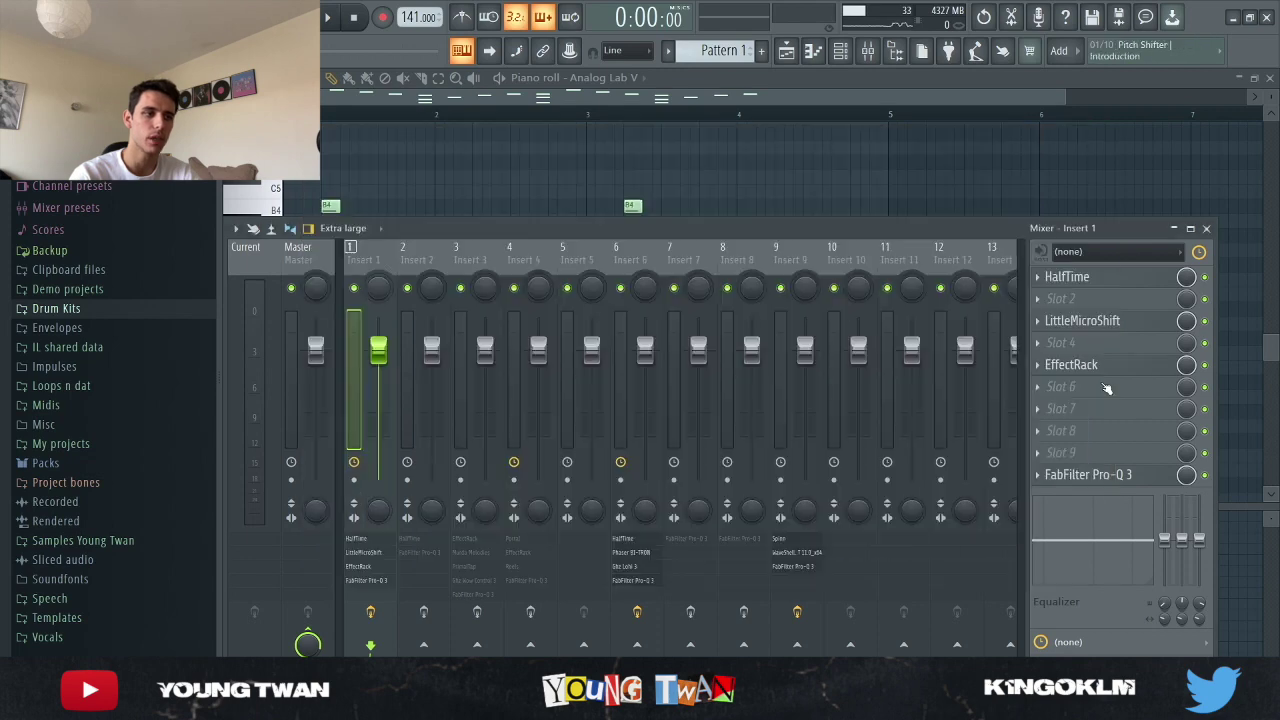
left_click(1116, 482)
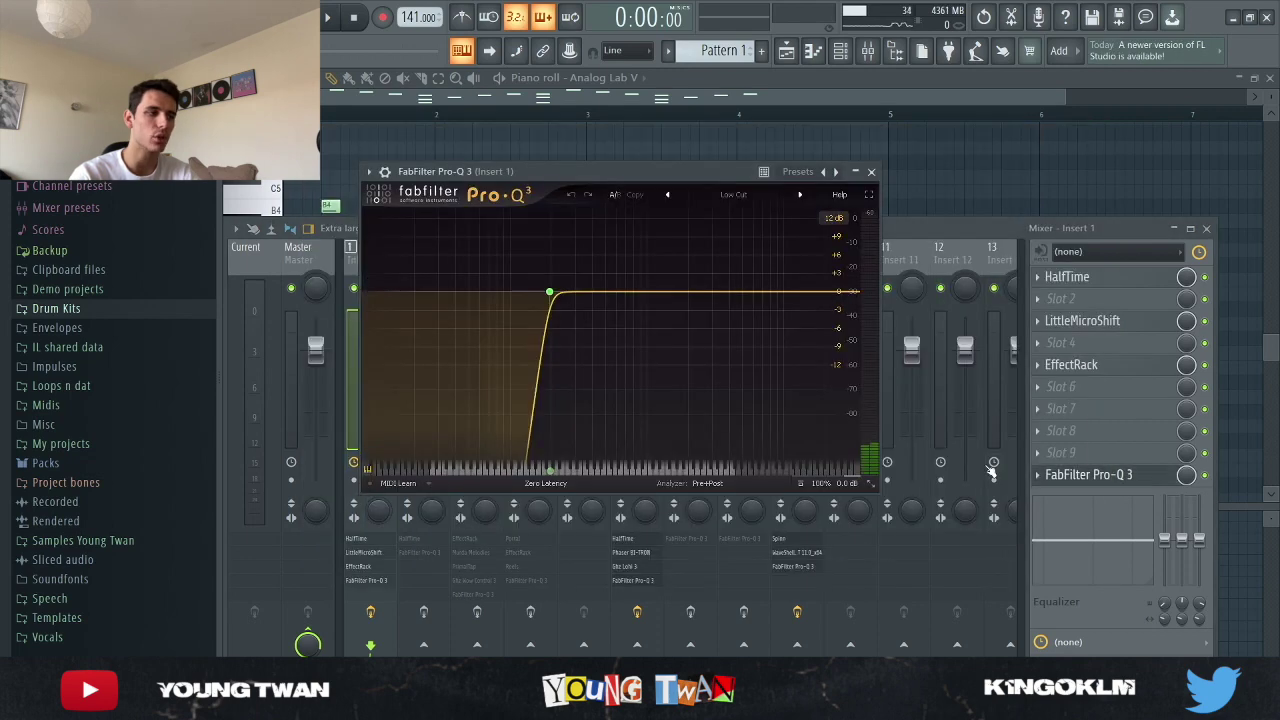
left_click(1120, 478)
Hide the mixer and play the Analog Lab V chords through the effects
key("F9")
key("space")
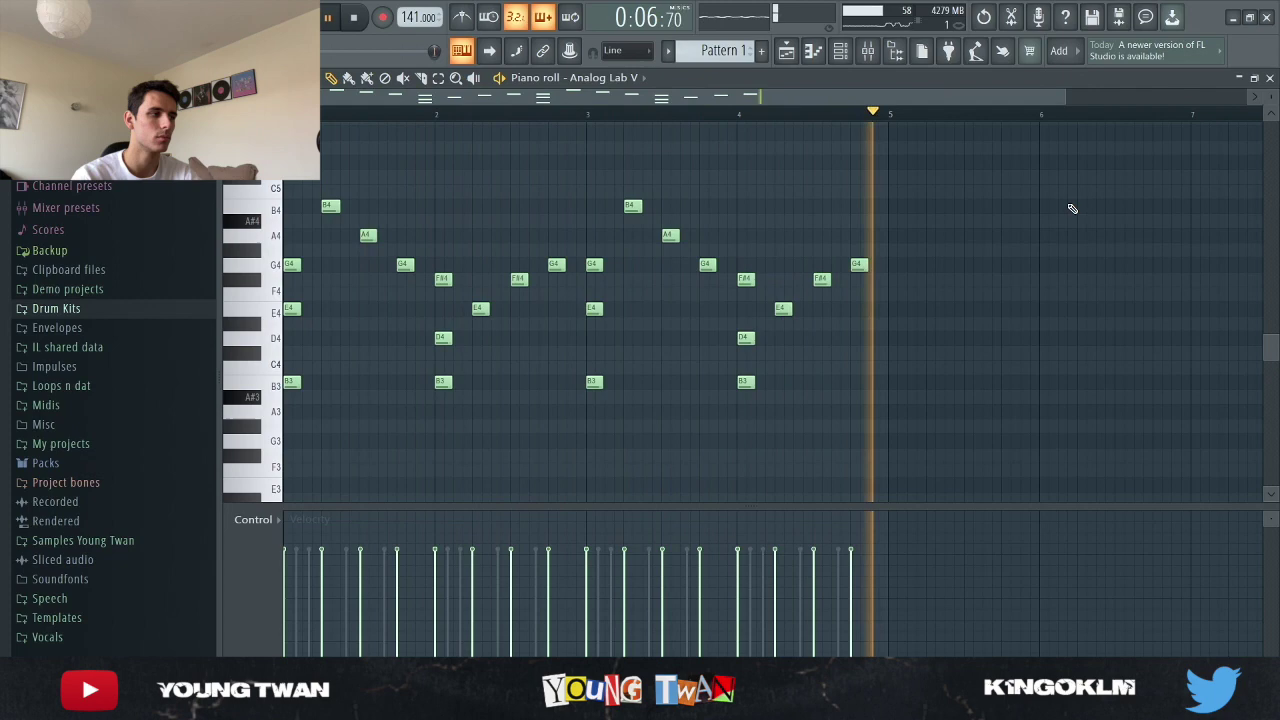
key("space")
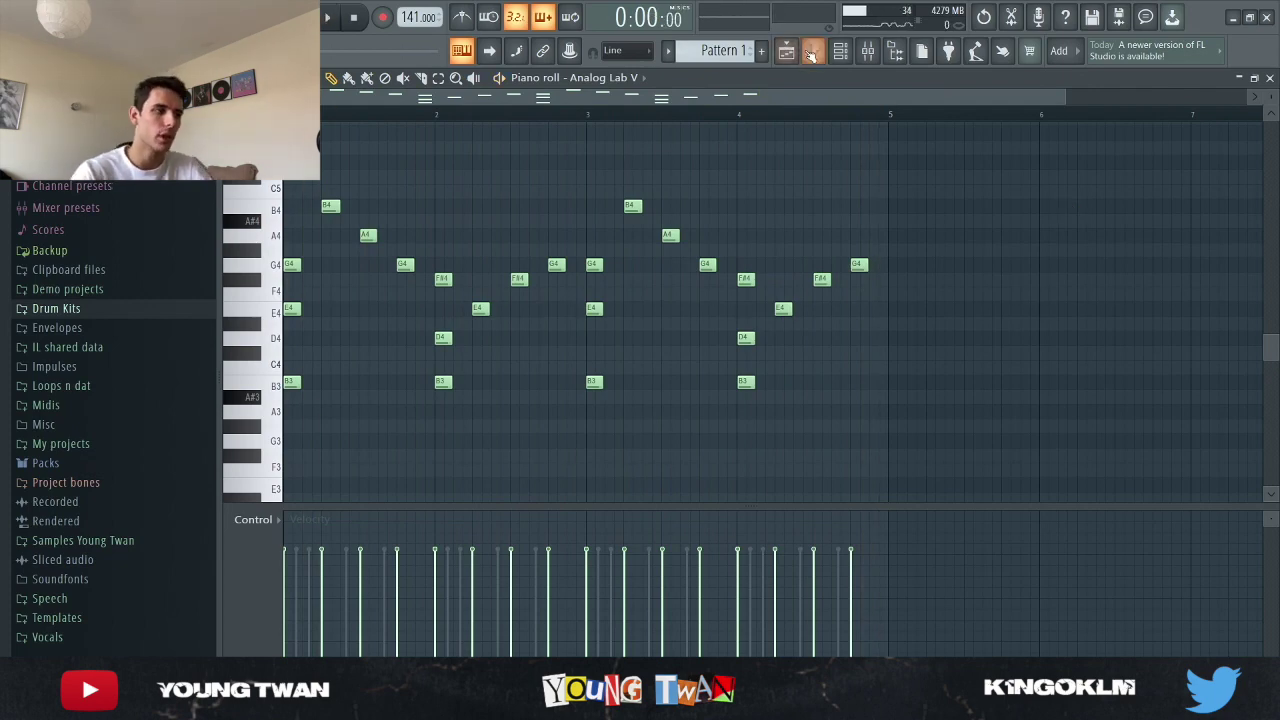
Open the Kontakt Stratus instrument on Insert 2 and move its window fully onscreen
left_click(840, 51)
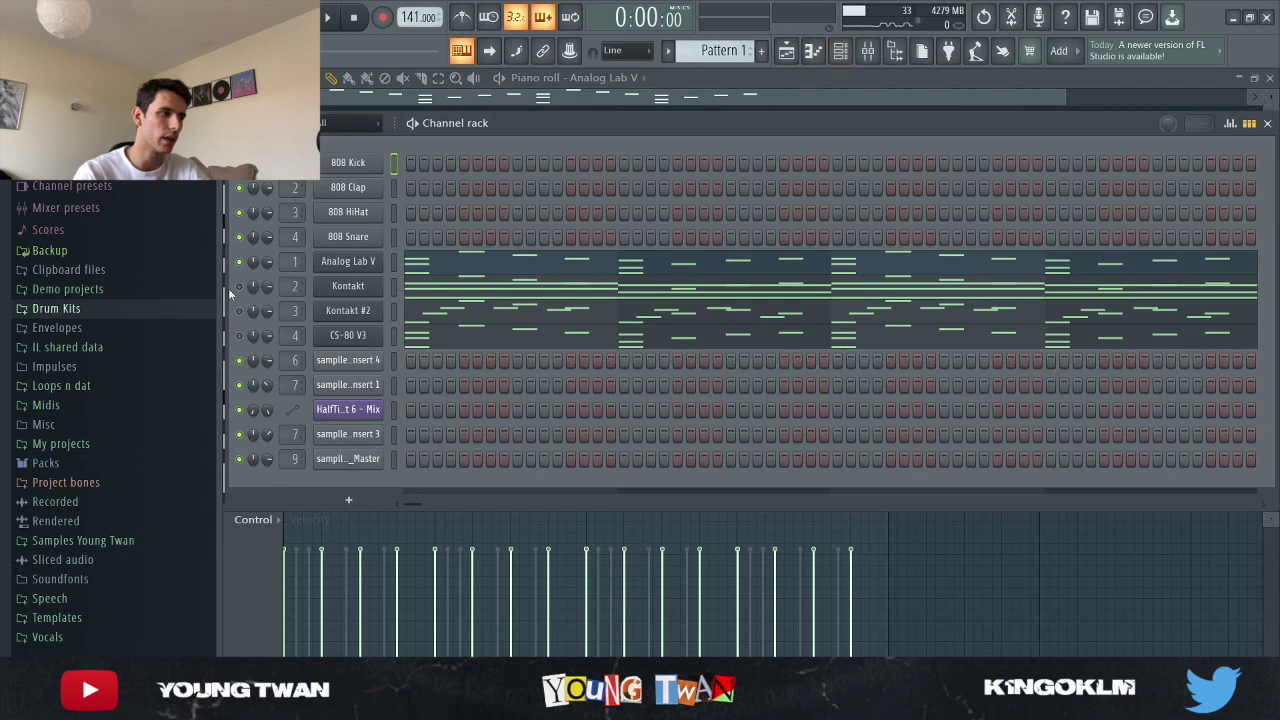
left_click(557, 305)
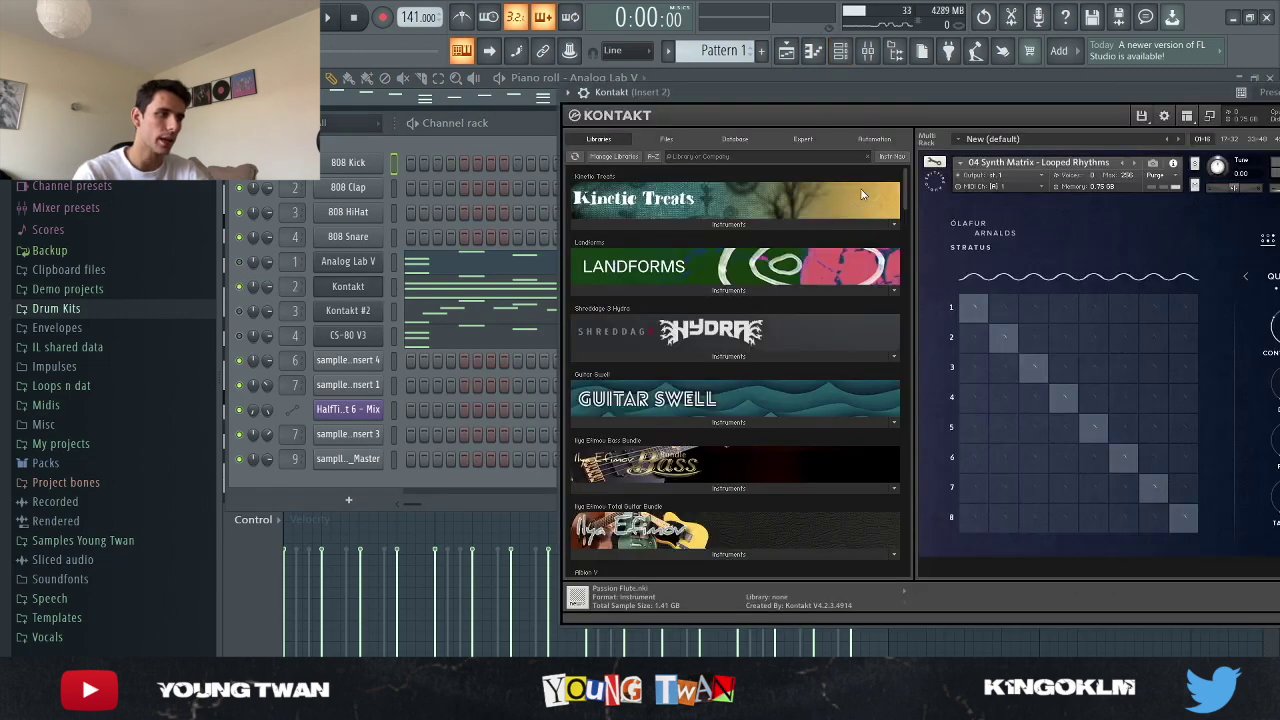
left_click_drag(782, 92, 530, 101)
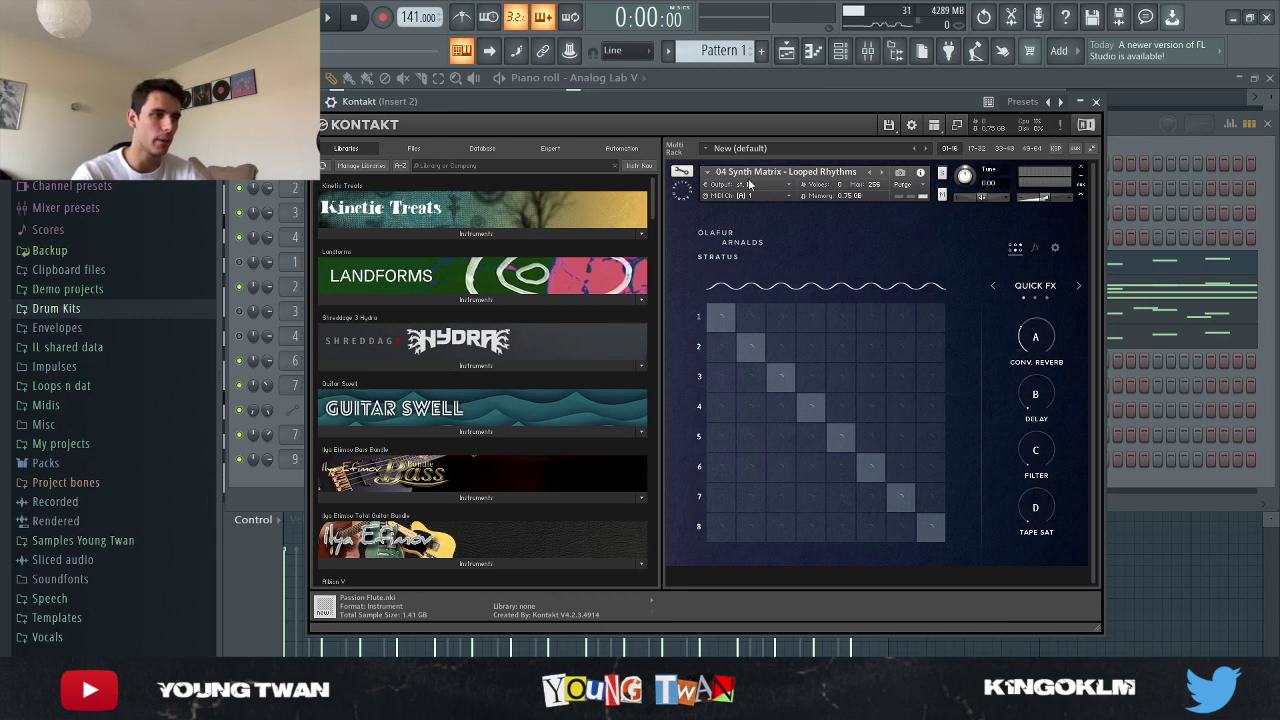
Show the Kontakt channel's long chord notes in the piano roll
left_click(264, 496)
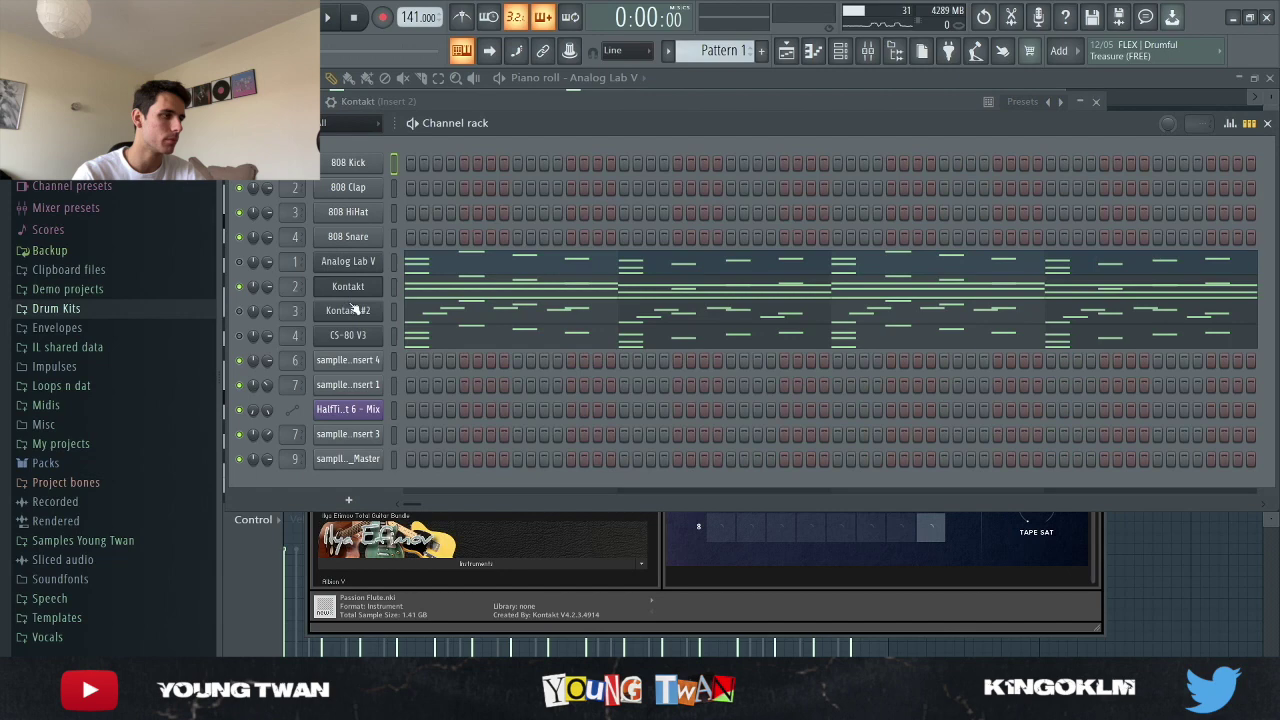
left_click(485, 287)
scroll(591, 318, "down", 3)
scroll(620, 346, "up", 10)
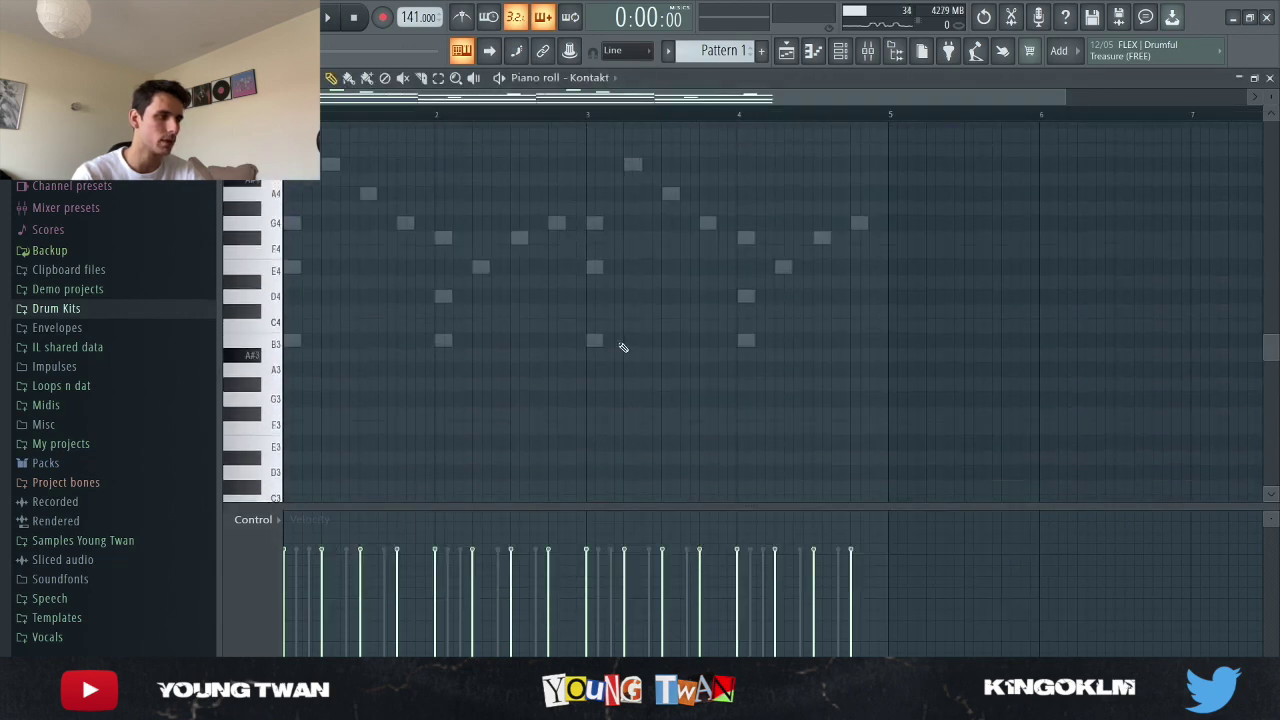
scroll(277, 332, "up", 2, "ctrl")
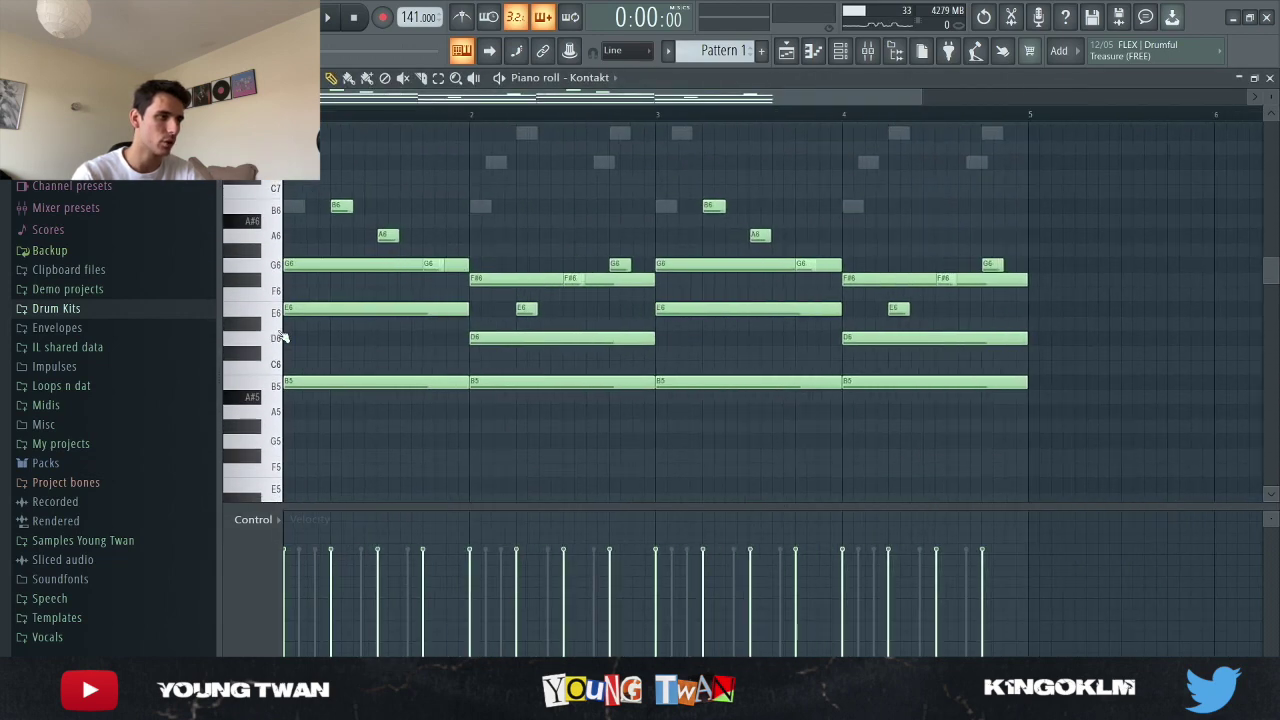
scroll(460, 209, "up", 3)
scroll(460, 305, "down", 2)
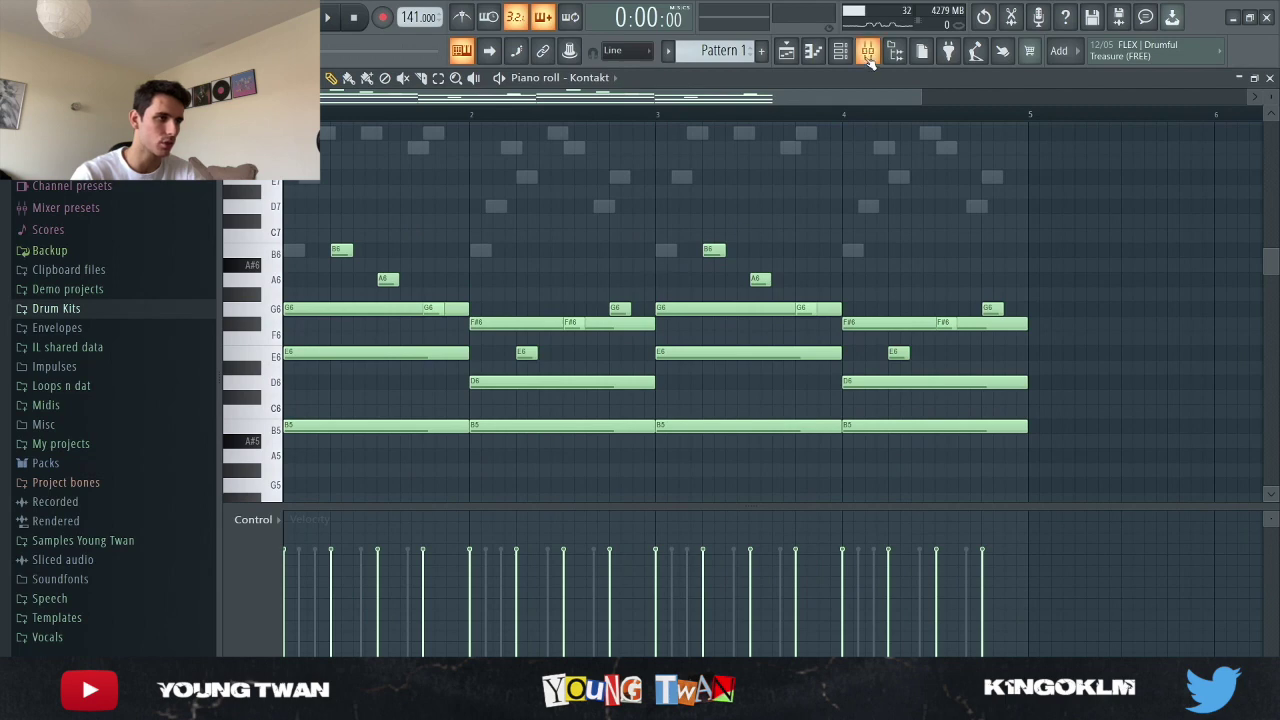
Play the Kontakt sustained chord layer and stop it
left_click(868, 55)
left_click(648, 169)
key("space")
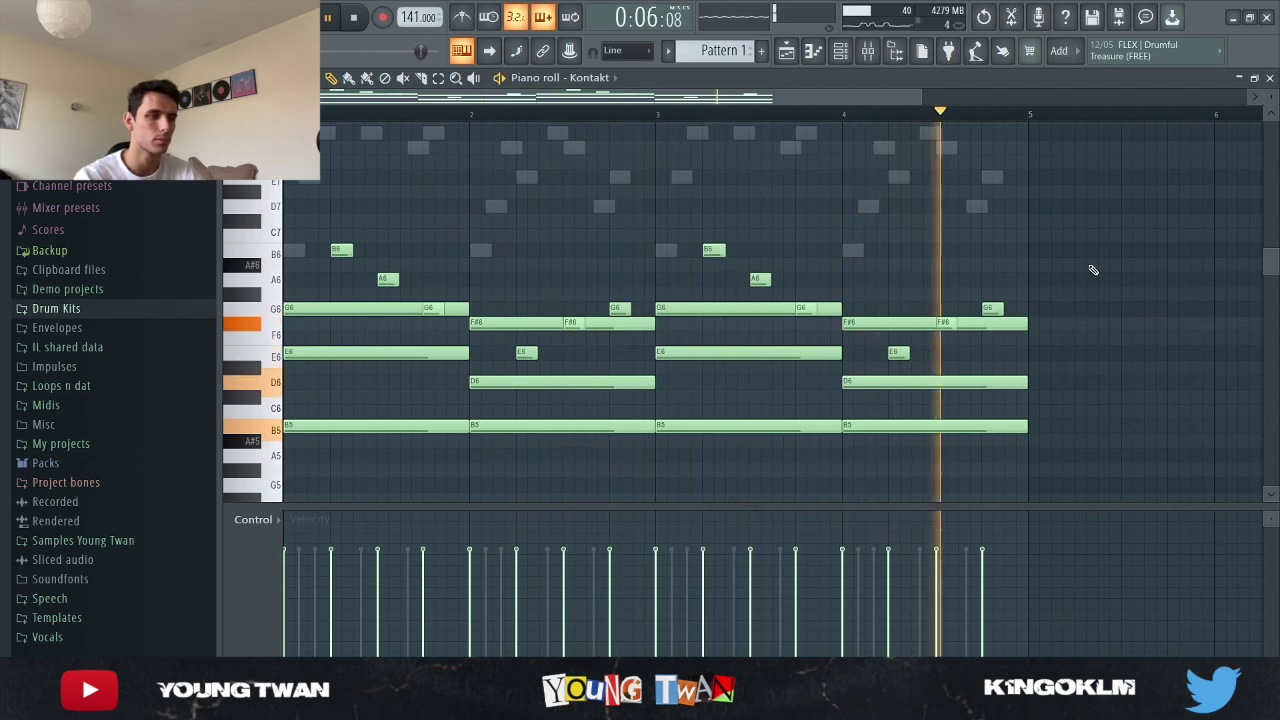
key("space")
Select Insert 2 in the mixer and inspect its HalfTime and Pro-Q 3 plugins
left_click(871, 55)
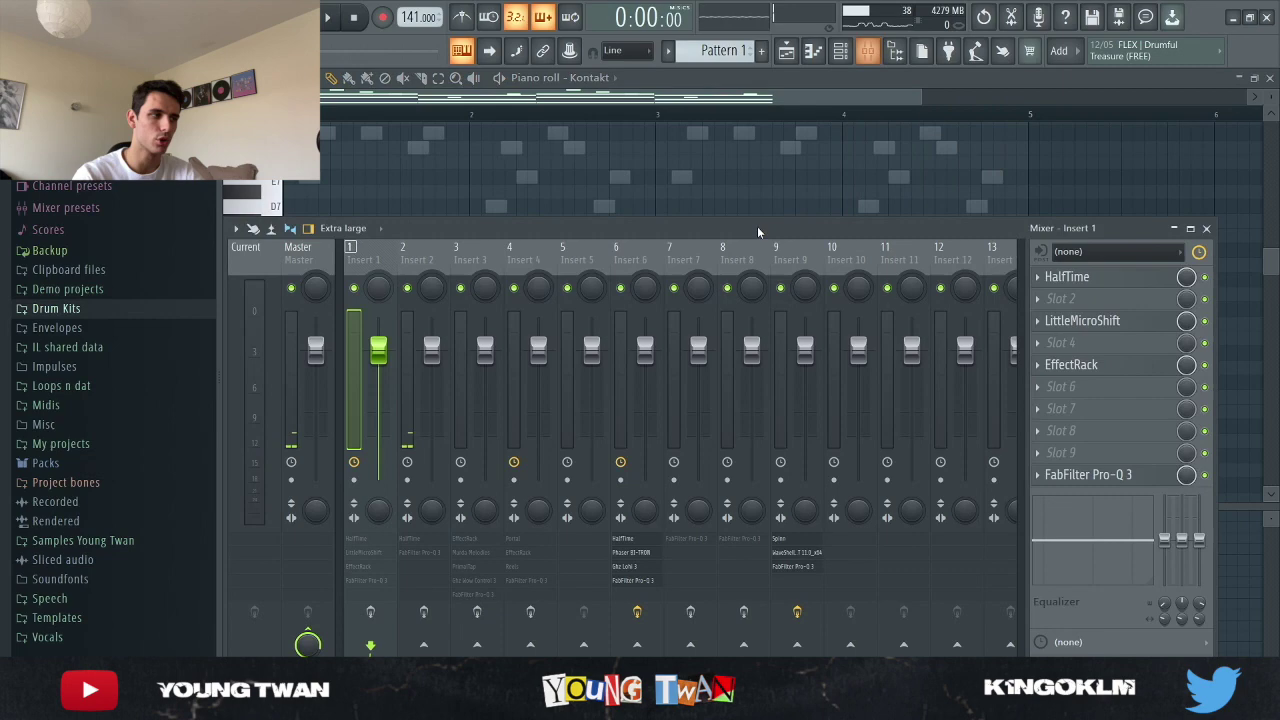
left_click(417, 256)
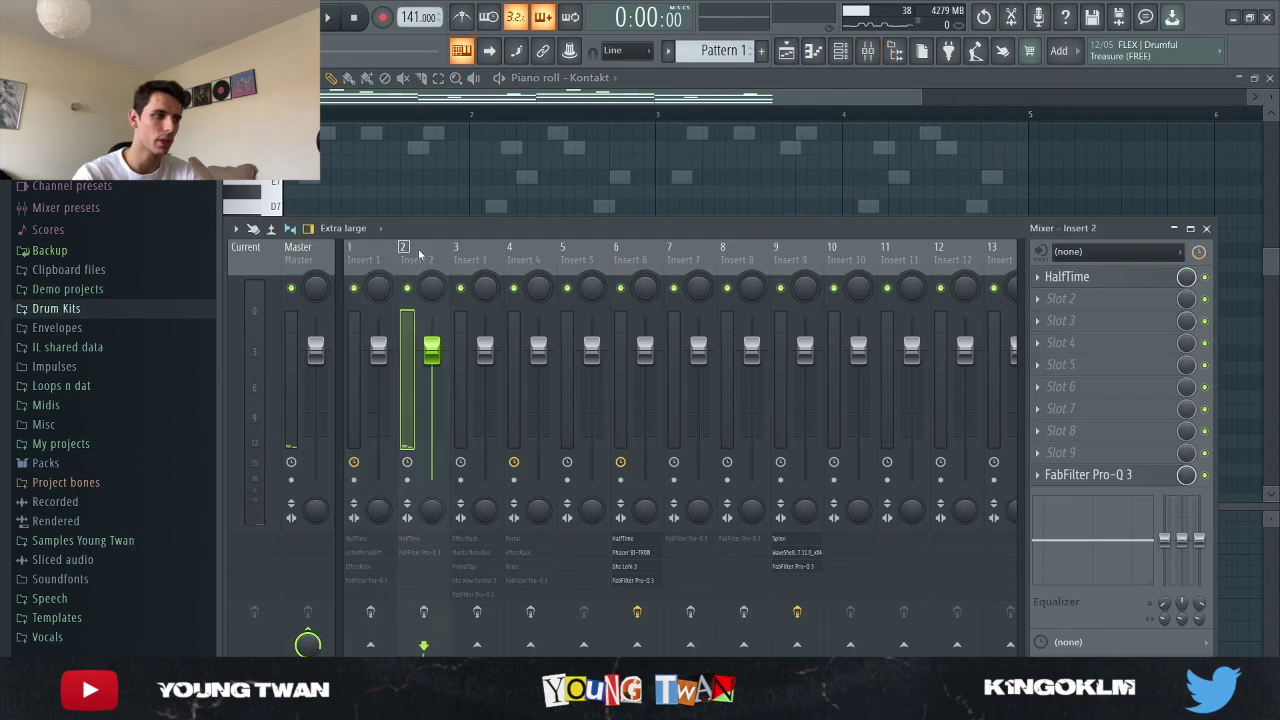
left_click(1106, 278)
left_click(1106, 284)
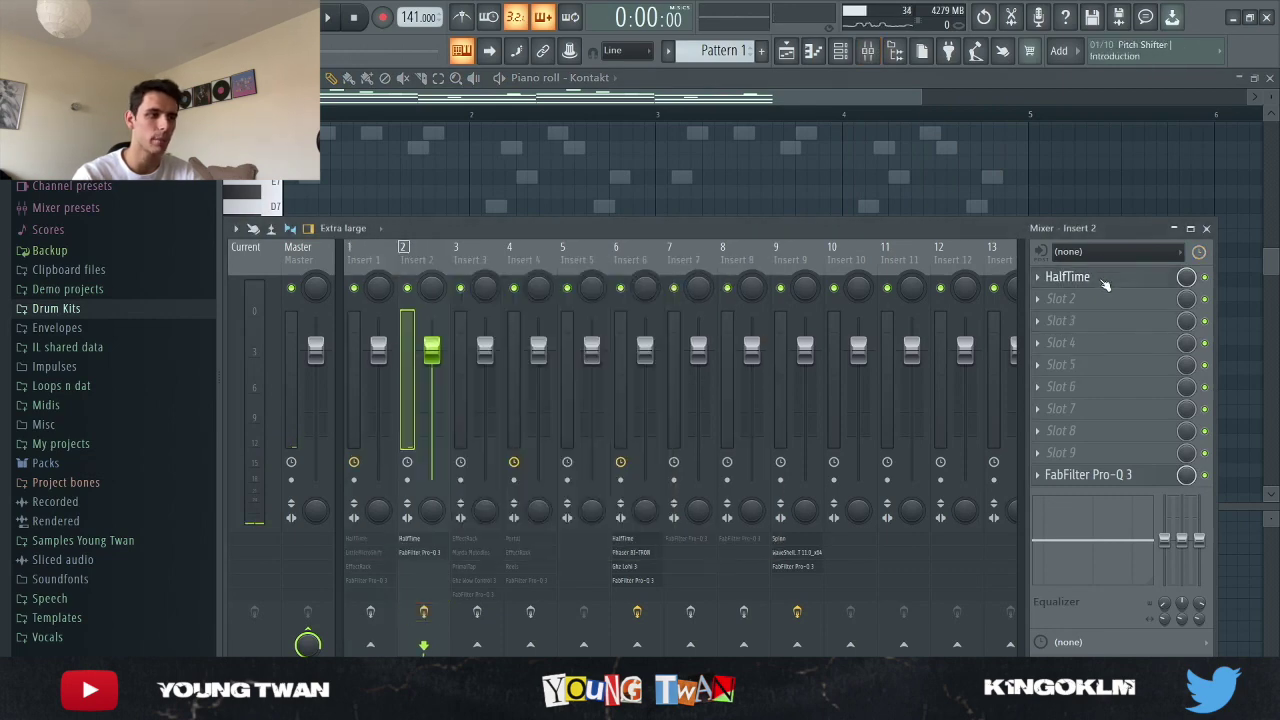
left_click(1100, 476)
left_click(1150, 484)
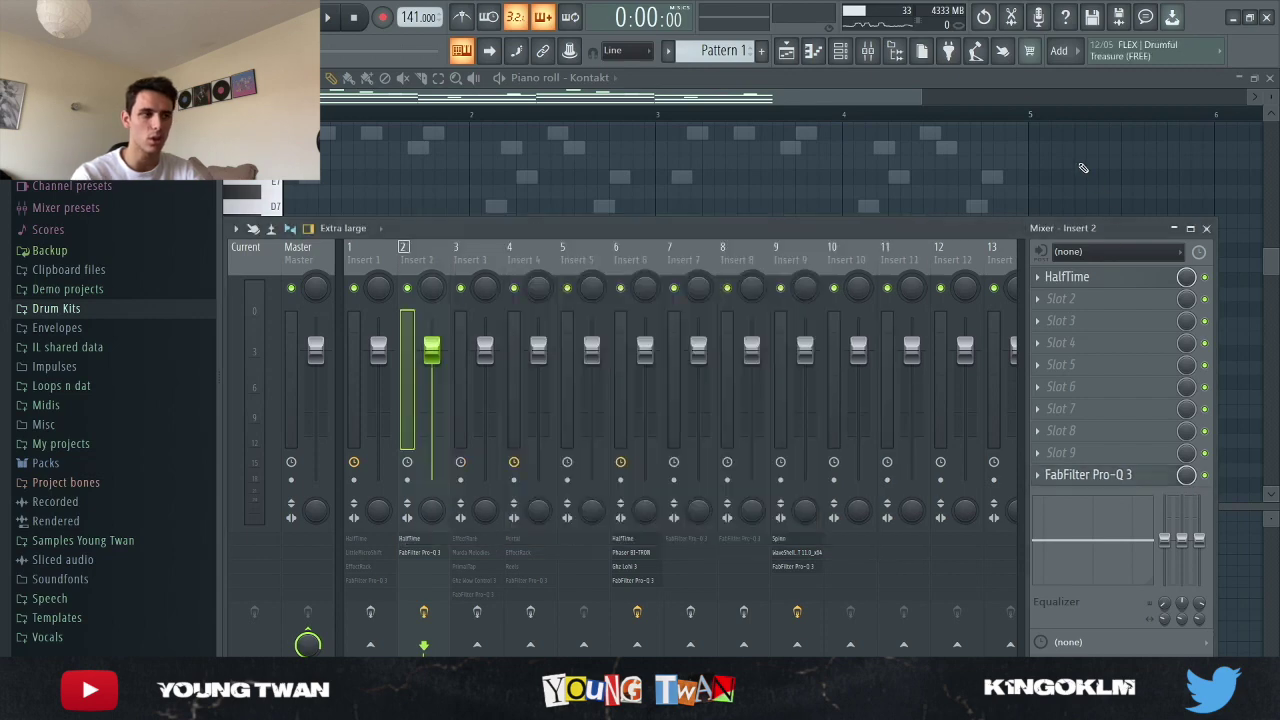
Hide the mixer and replay the Kontakt chord layer
key("F9")
key("space")
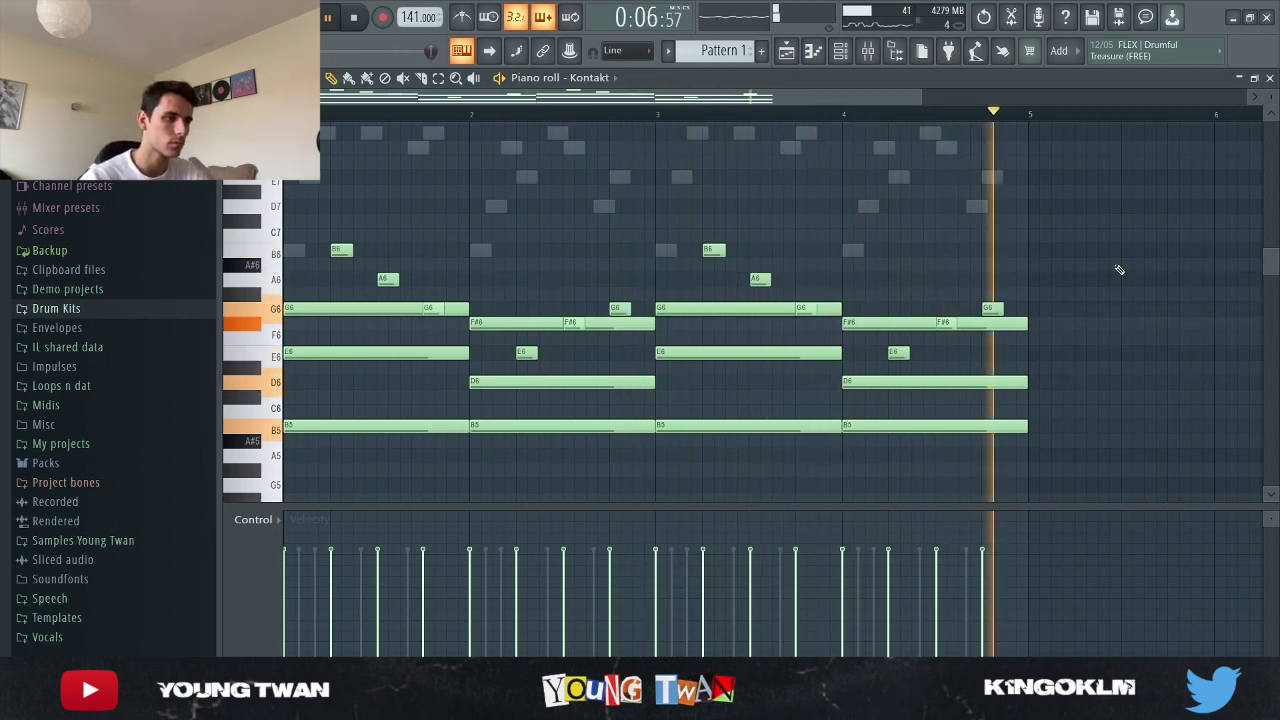
key("space")
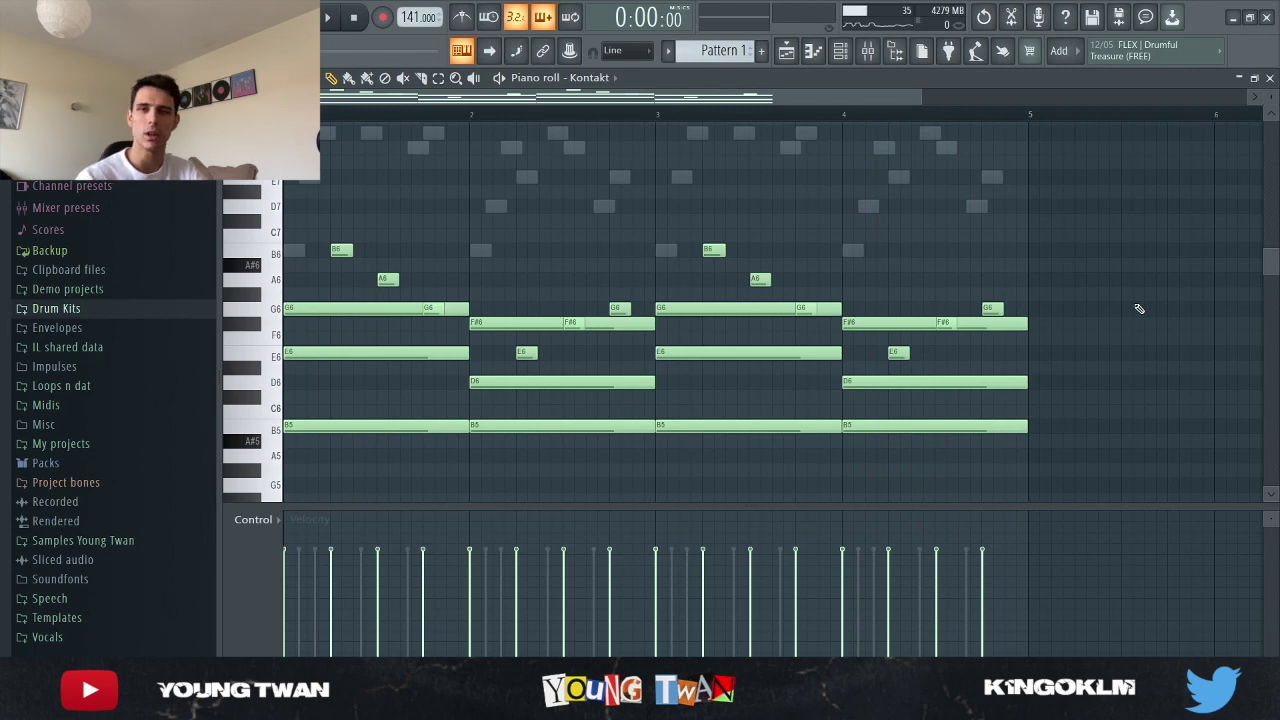
Open the Kontakt #2 Mallet Flux instrument and show its melody notes in the piano roll
left_click(843, 51)
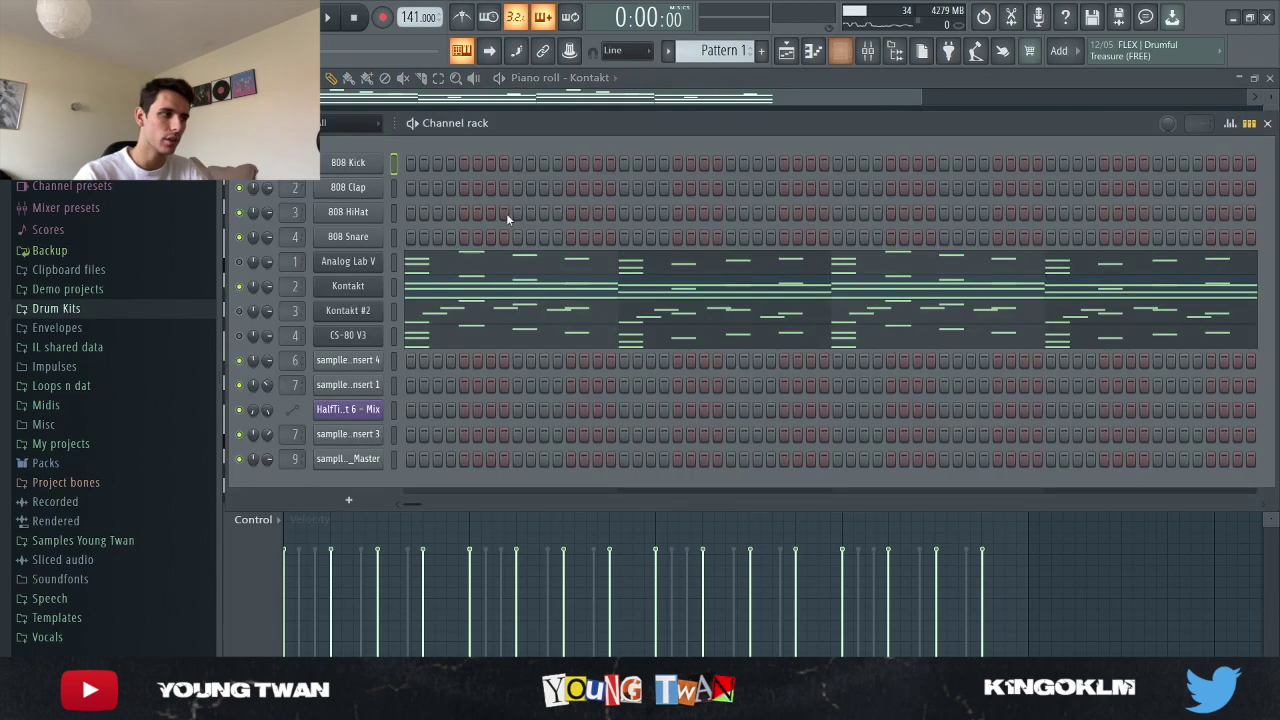
left_click(378, 311)
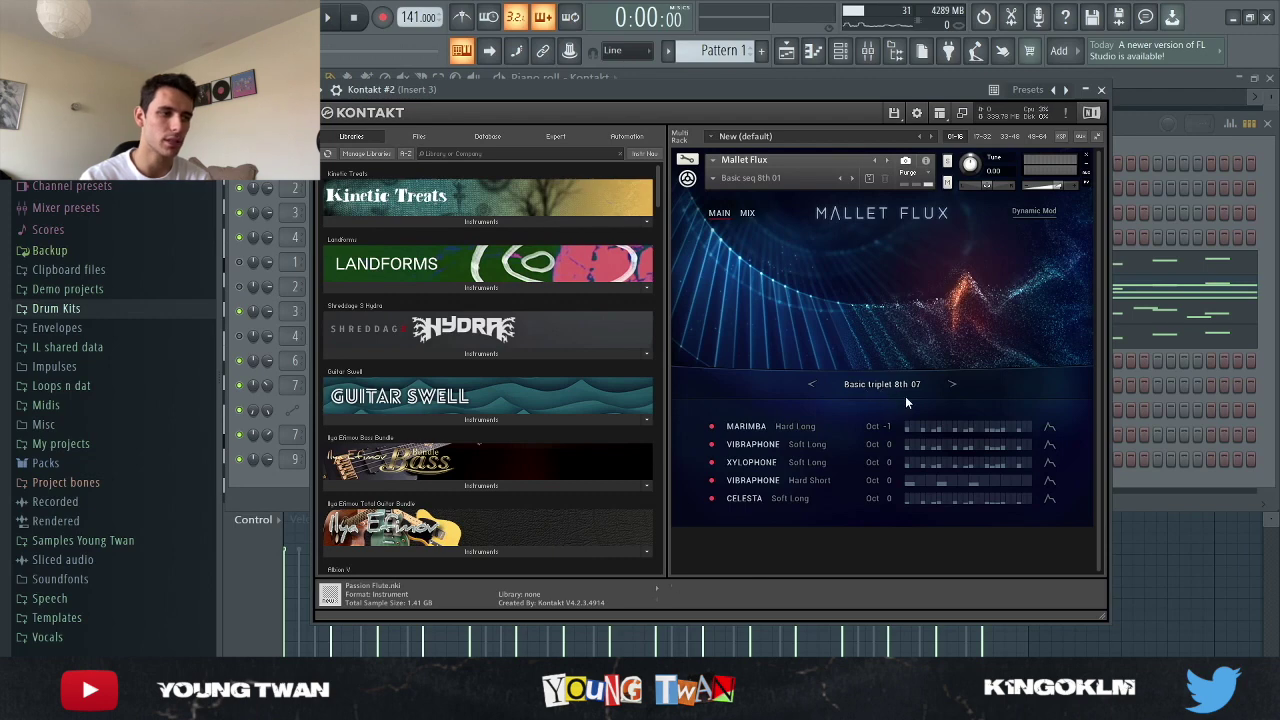
left_click(246, 483)
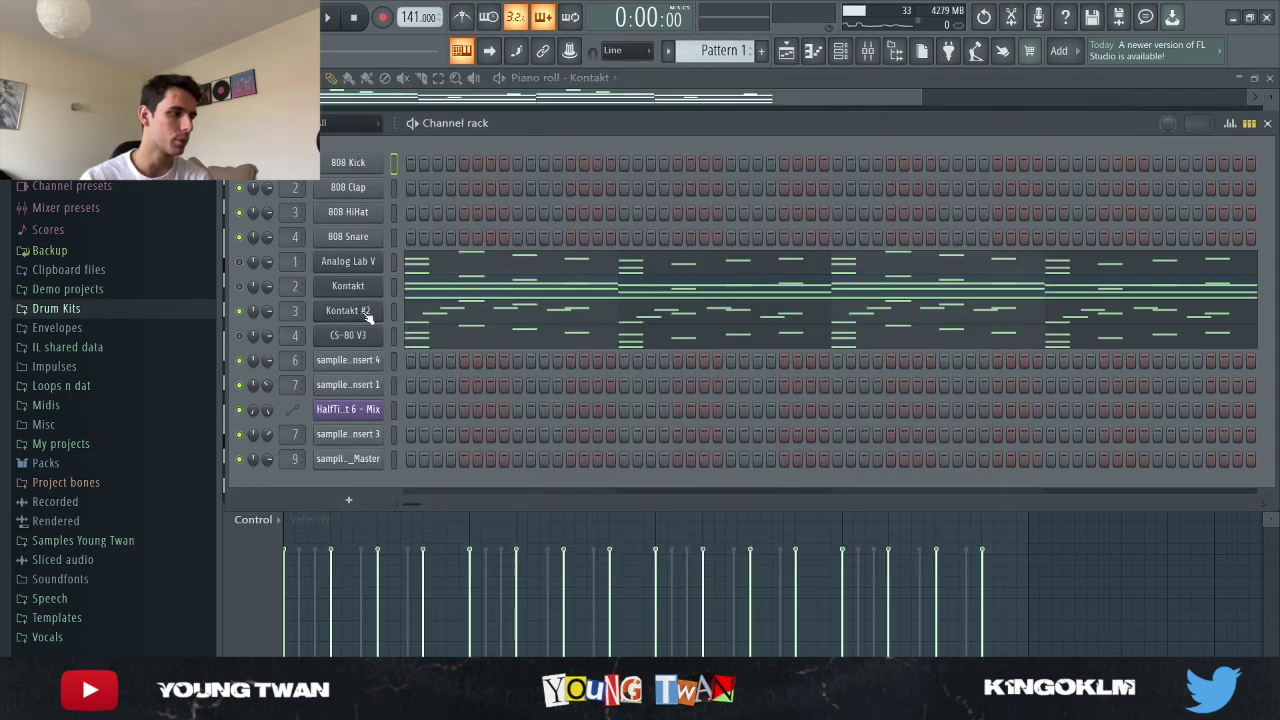
left_click(508, 317)
scroll(381, 363, "up", 2)
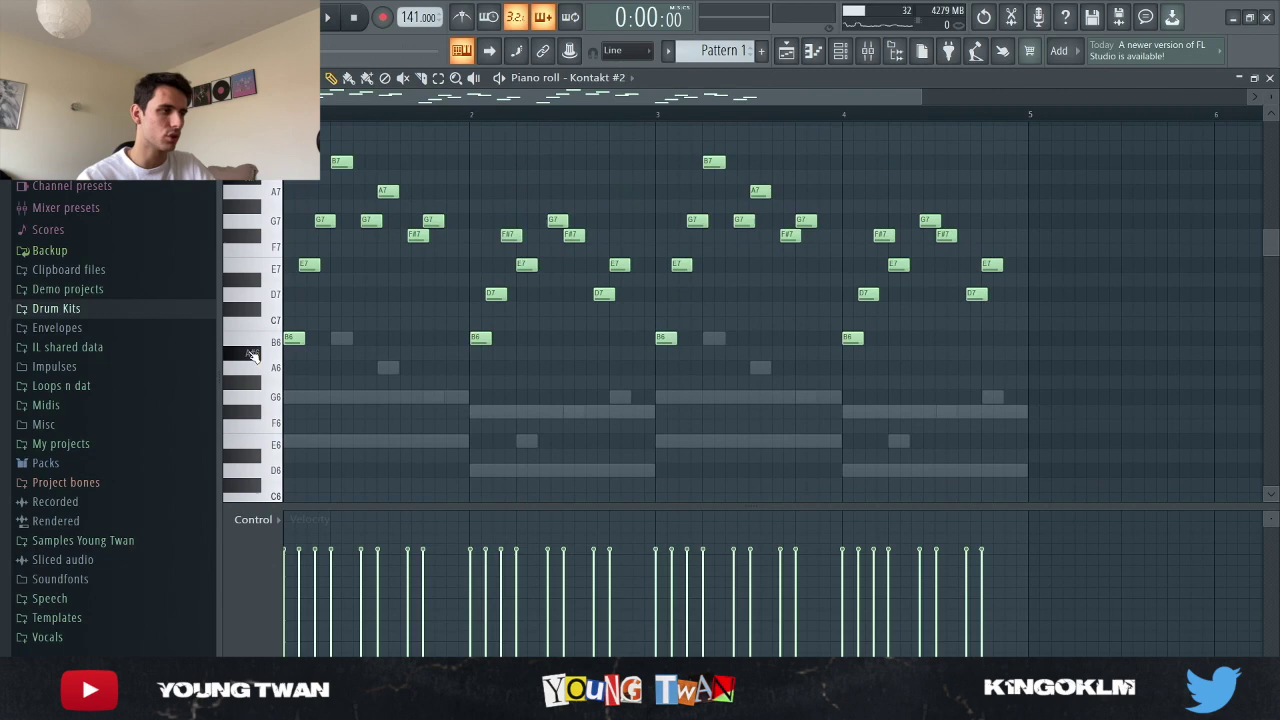
scroll(252, 356, "up", 2)
scroll(277, 295, "up", 1)
scroll(277, 305, "down", 1)
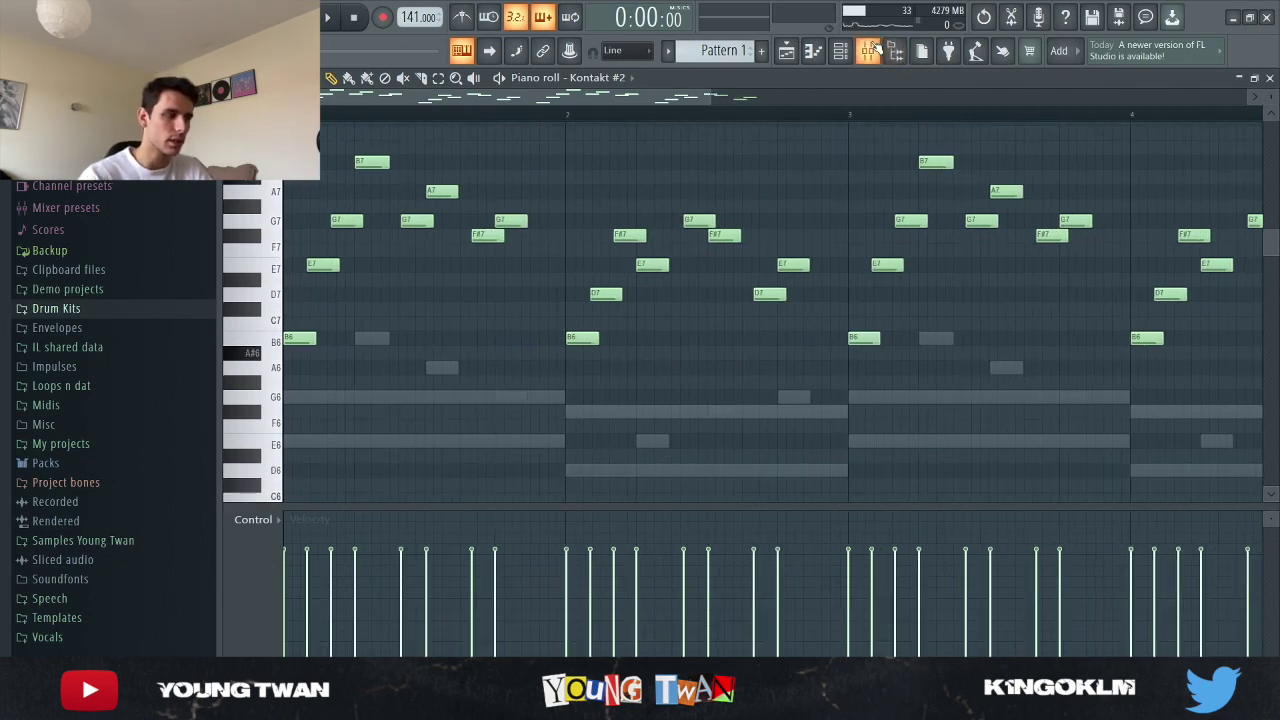
Play the Kontakt #2 melody, stop it, and bring up the mixer
key("space")
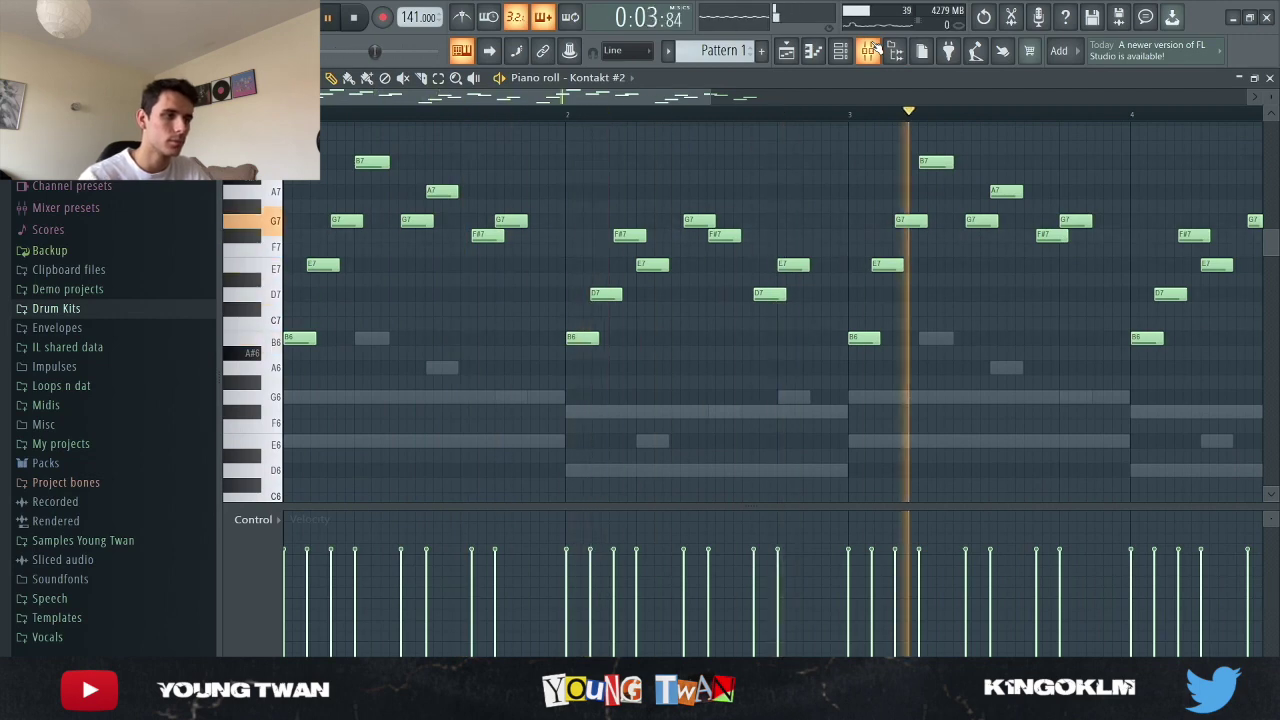
scroll(900, 194, "down", 2)
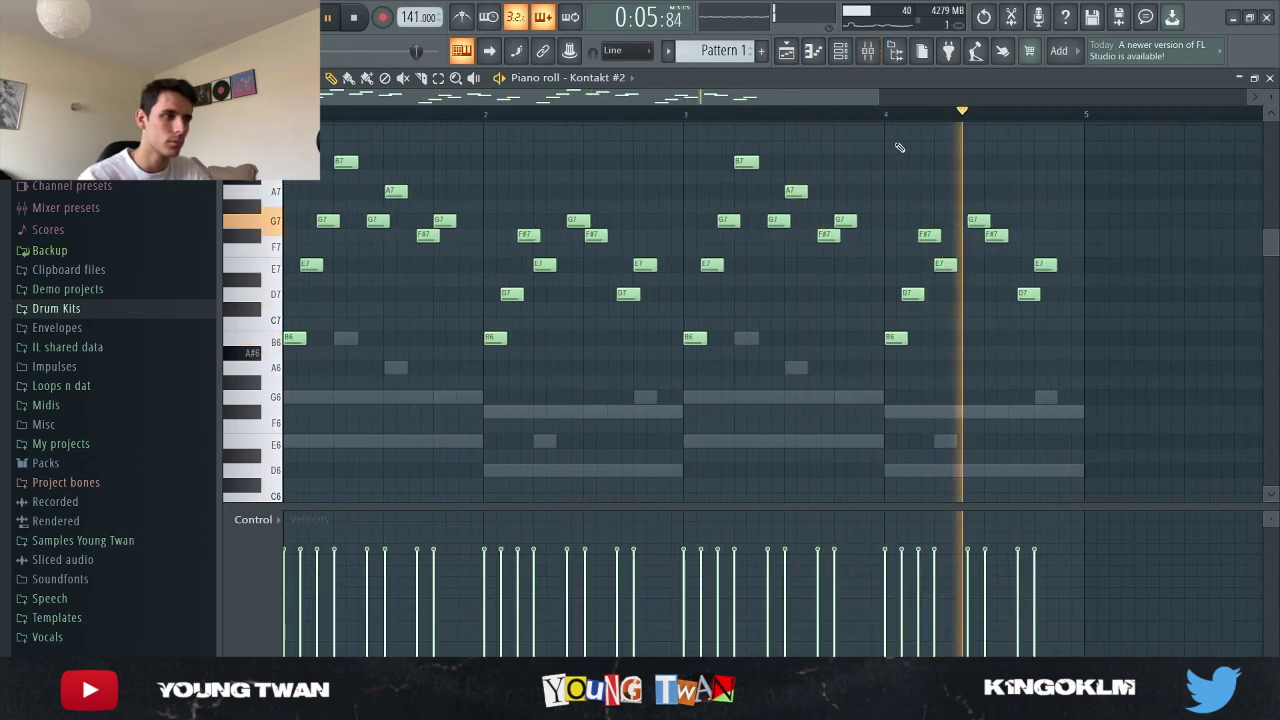
key("space")
key("F9")
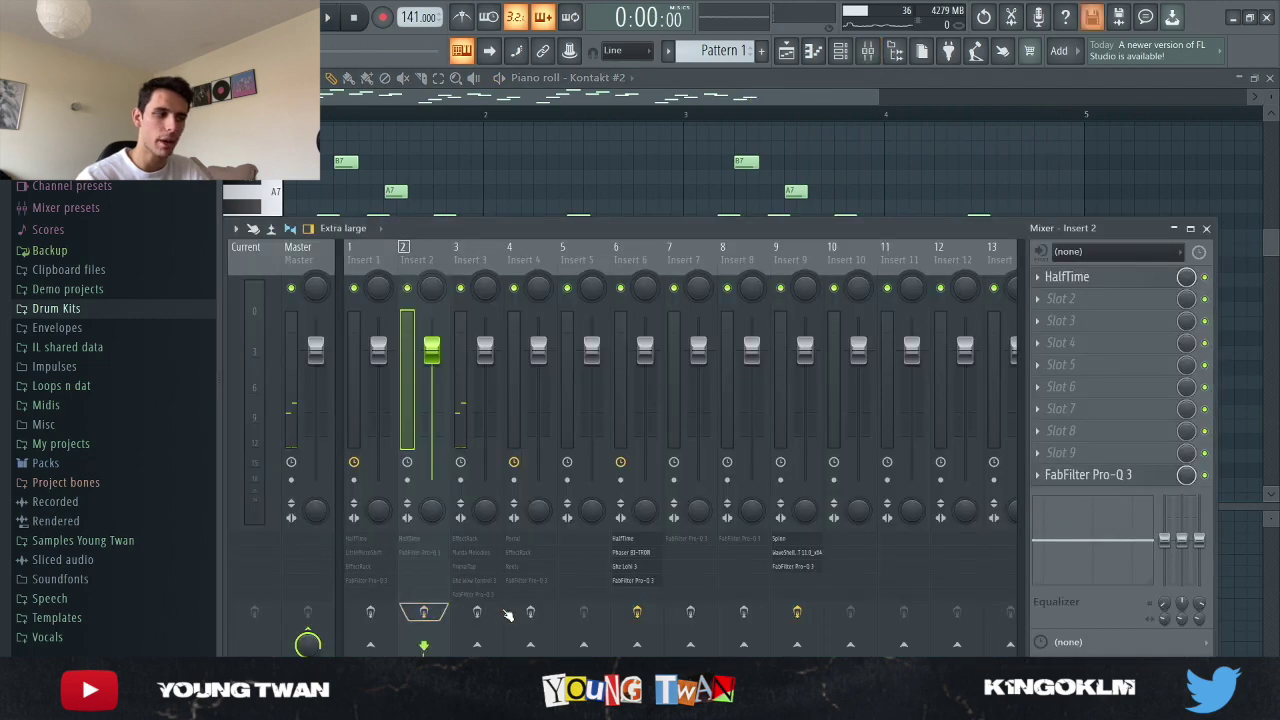
Select Insert 3 and inspect its EffectRack and Murda Melodies plugins
left_click(471, 263)
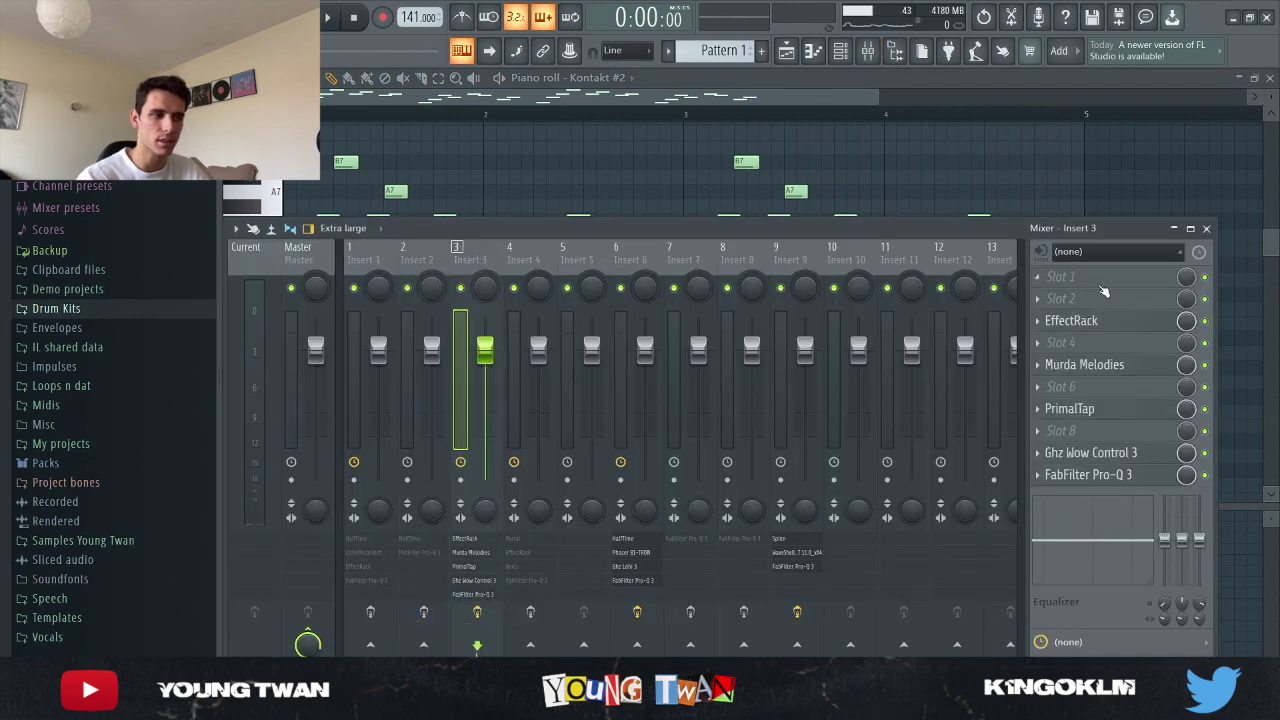
left_click(1124, 326)
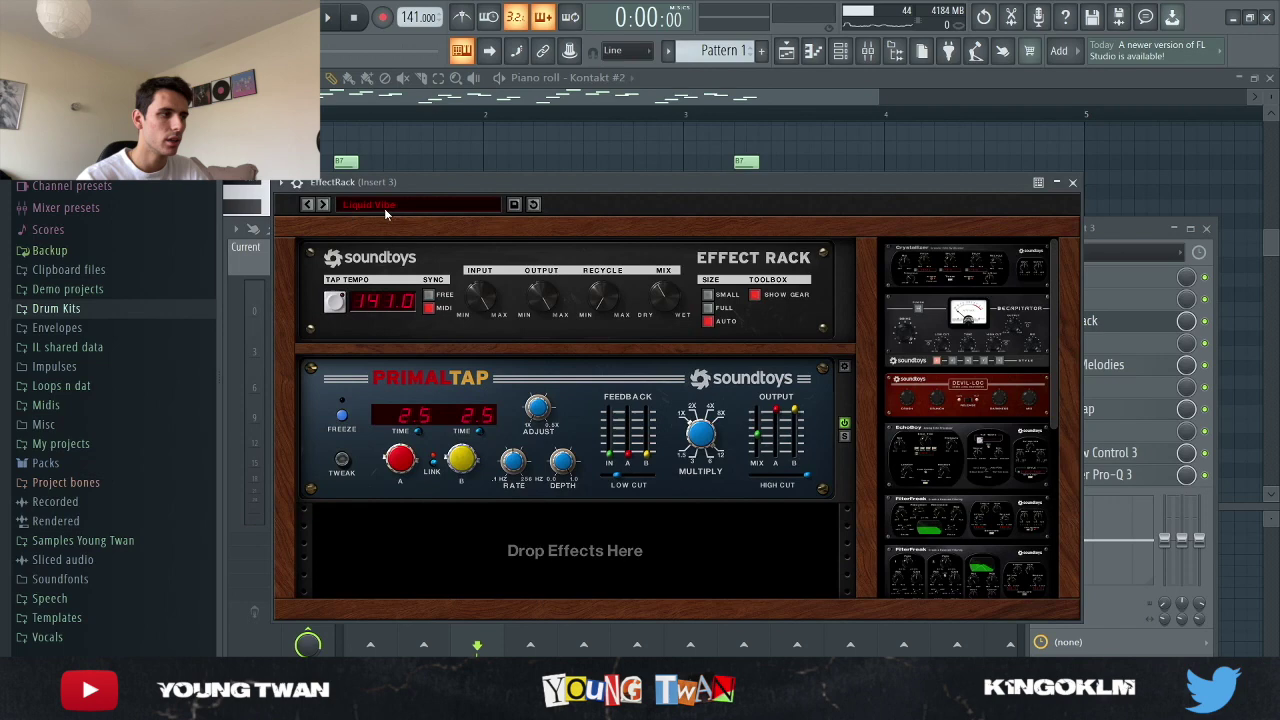
left_click(1130, 326)
left_click(1125, 366)
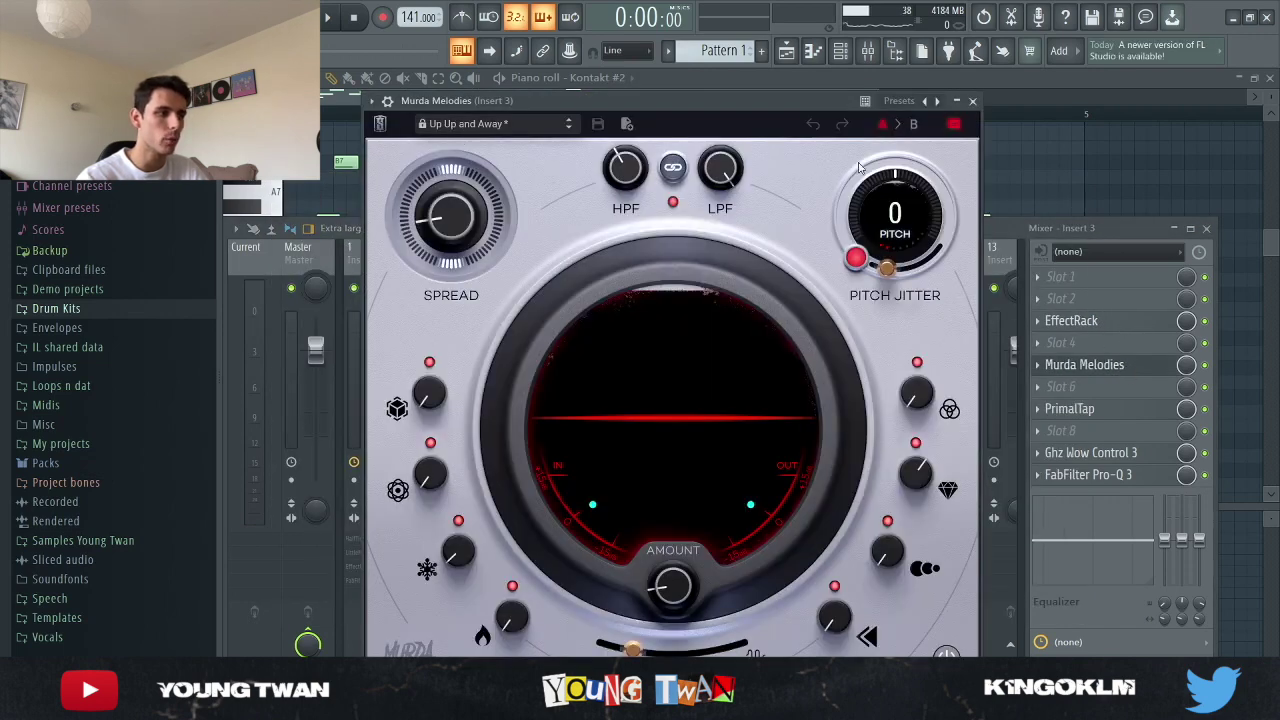
left_click(1100, 366)
Inspect Insert 3's PrimalTap delay, Ghz Wow Control 3 and FabFilter Pro-Q 3 plugins
left_click(1108, 411)
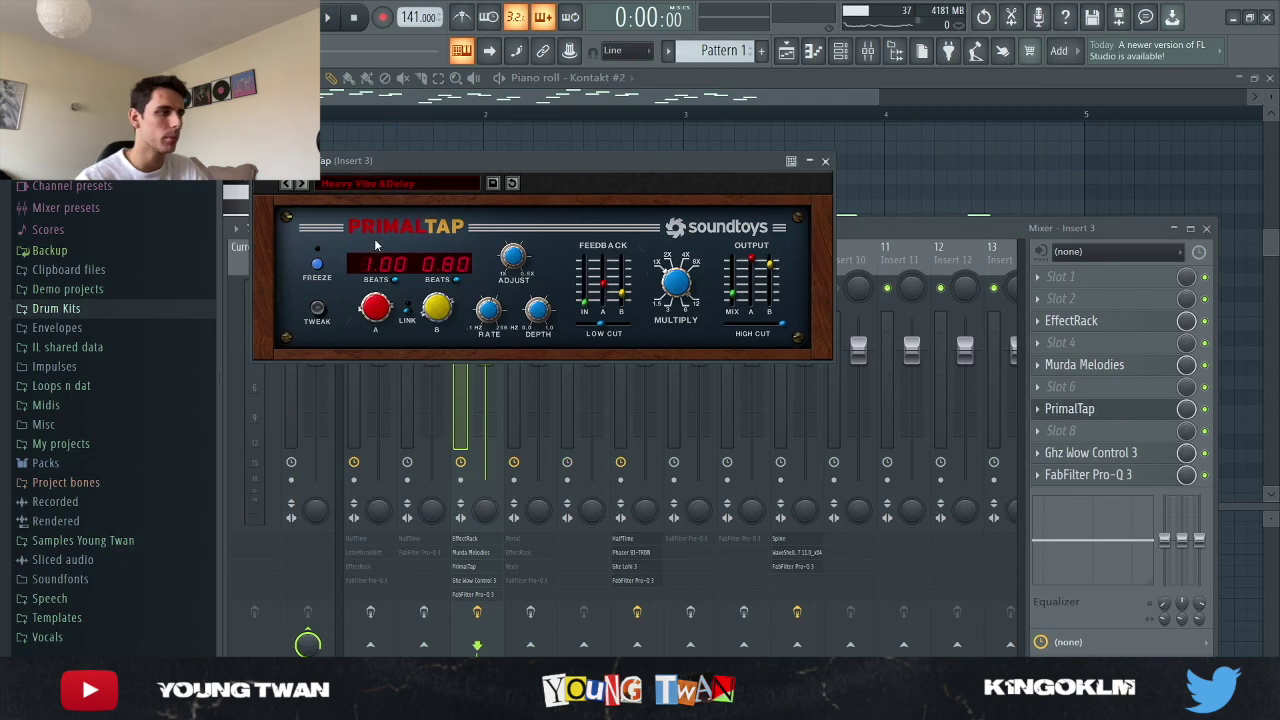
left_click_drag(420, 167, 430, 137)
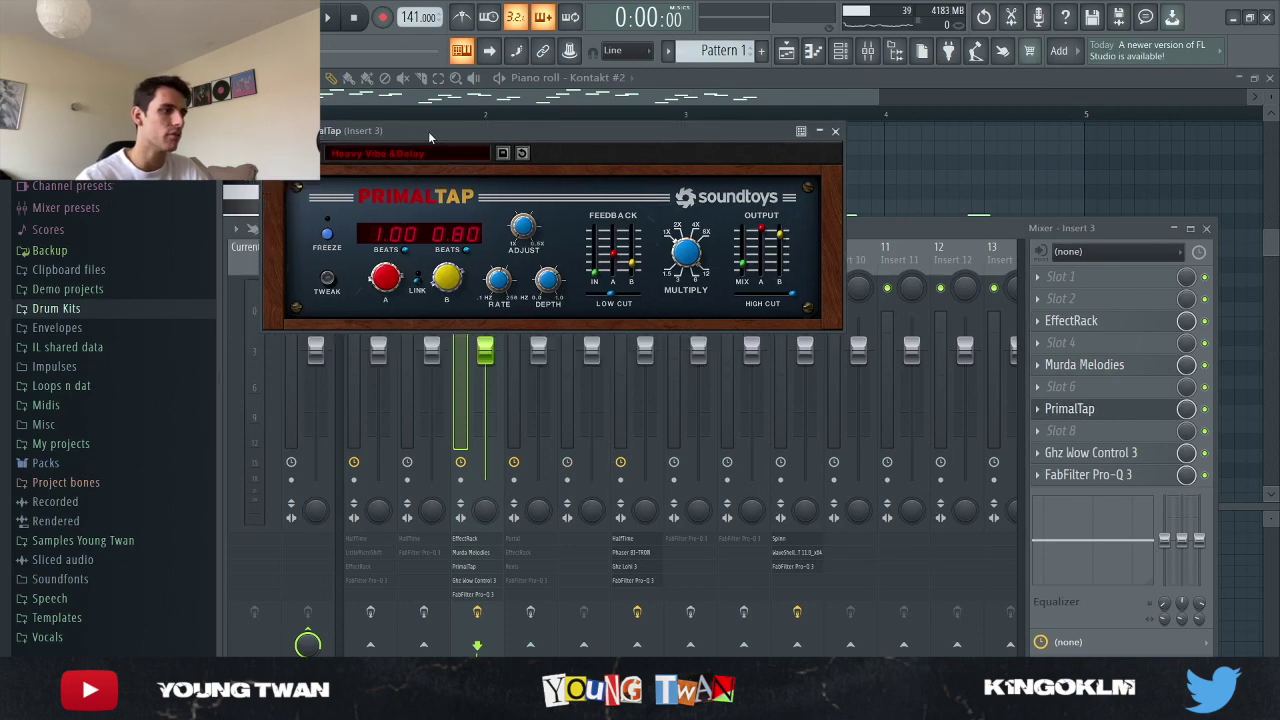
left_click(1126, 414)
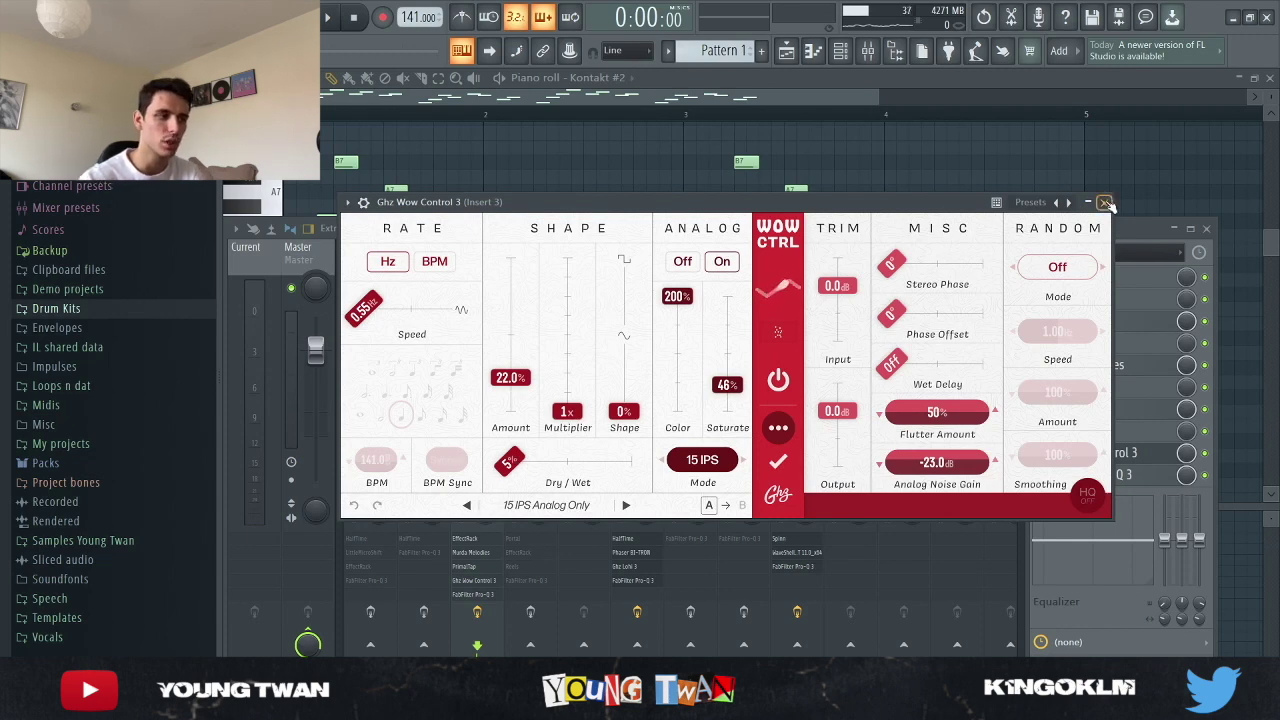
left_click(1105, 203)
left_click(1122, 479)
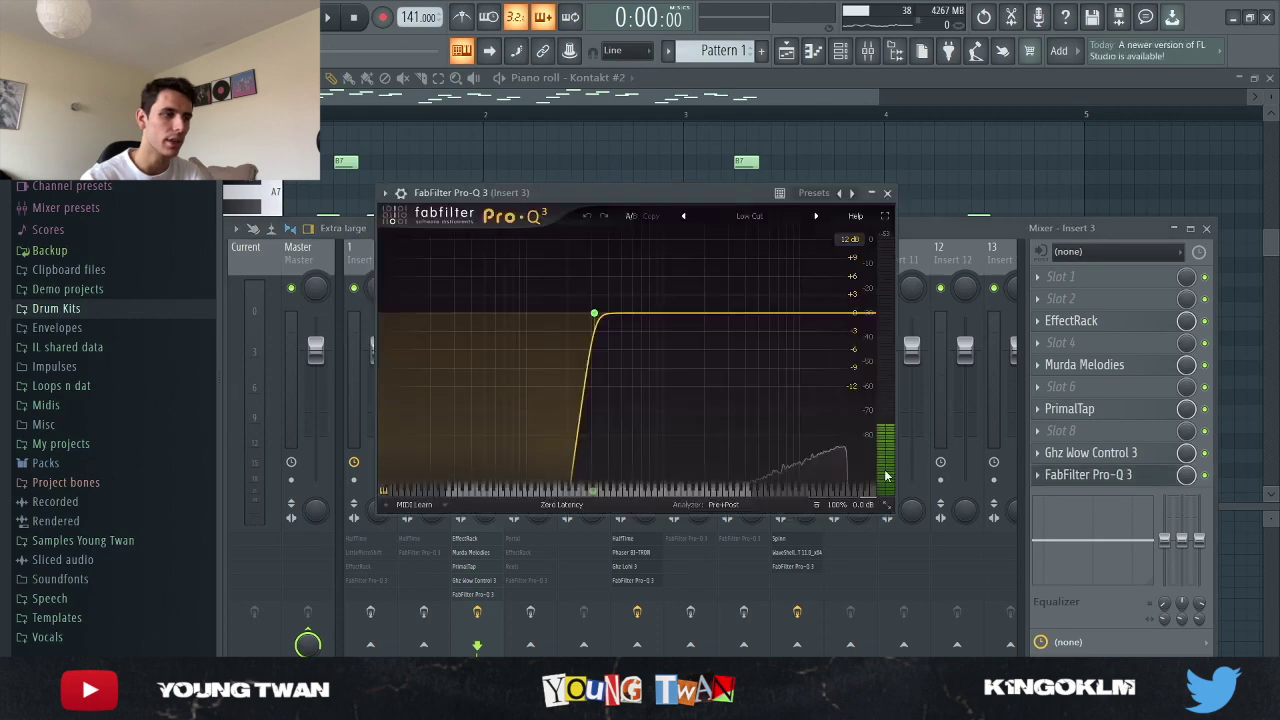
left_click(1127, 477)
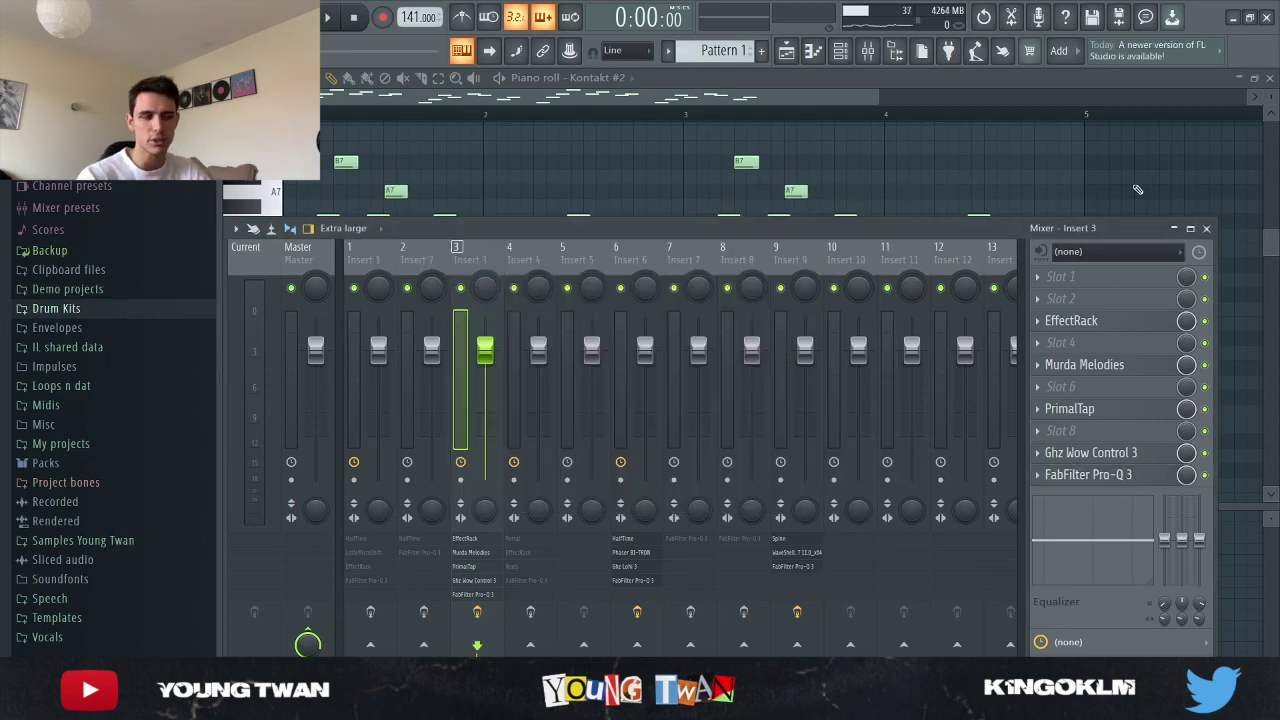
Hide the mixer and replay the Kontakt #2 melody through Insert 3's chain
key("F9")
key("space")
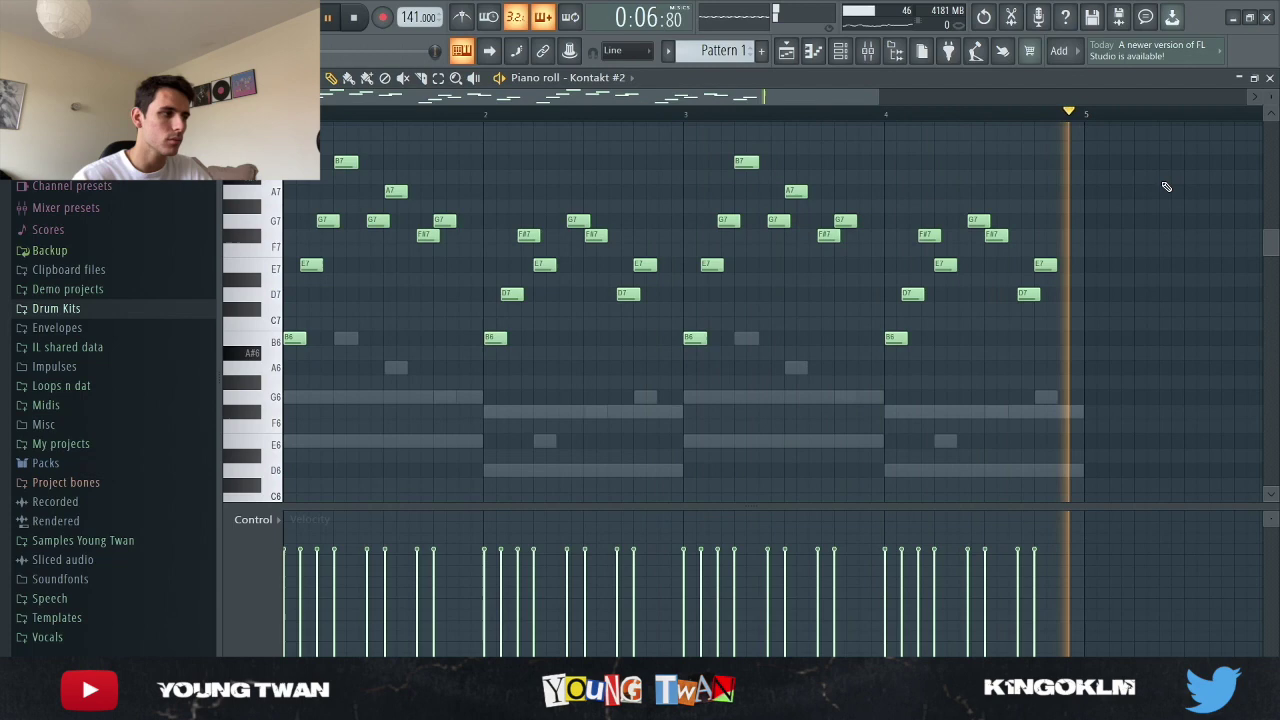
key("space")
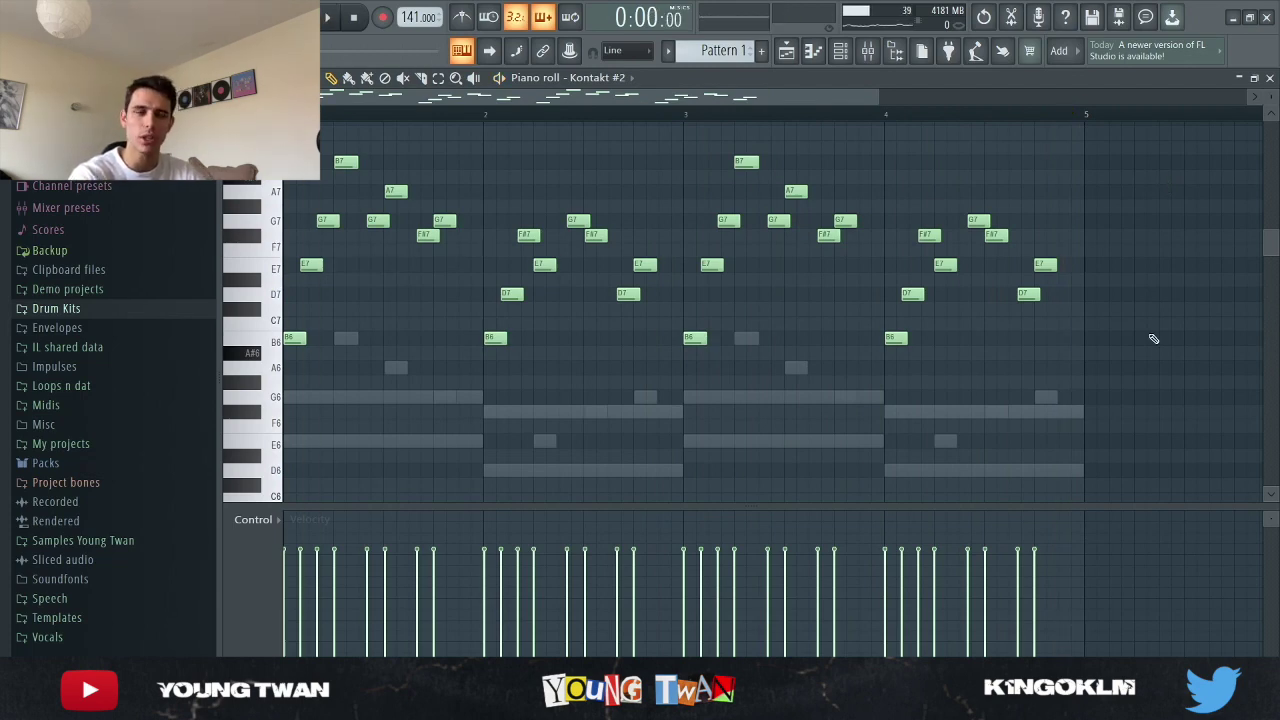
Open the CS-80 V instrument, show its notes in the piano roll, and play the arpeggiated pattern
left_click(840, 50)
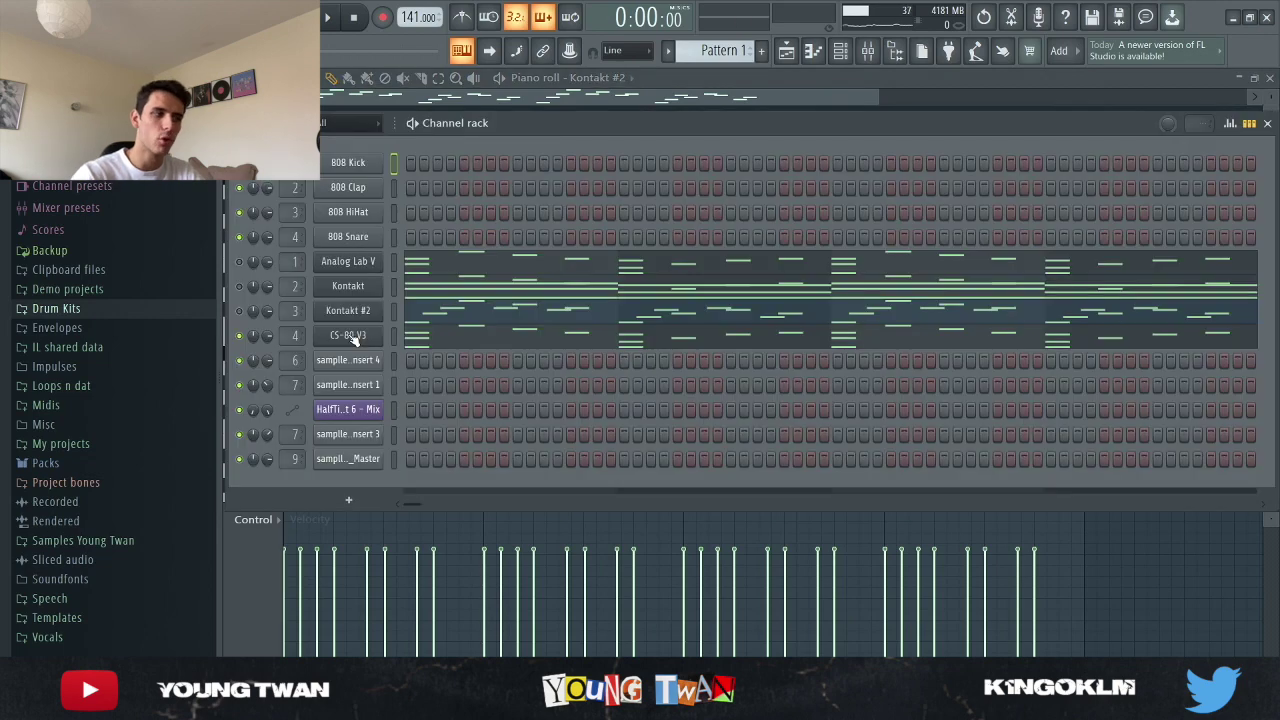
left_click(350, 336)
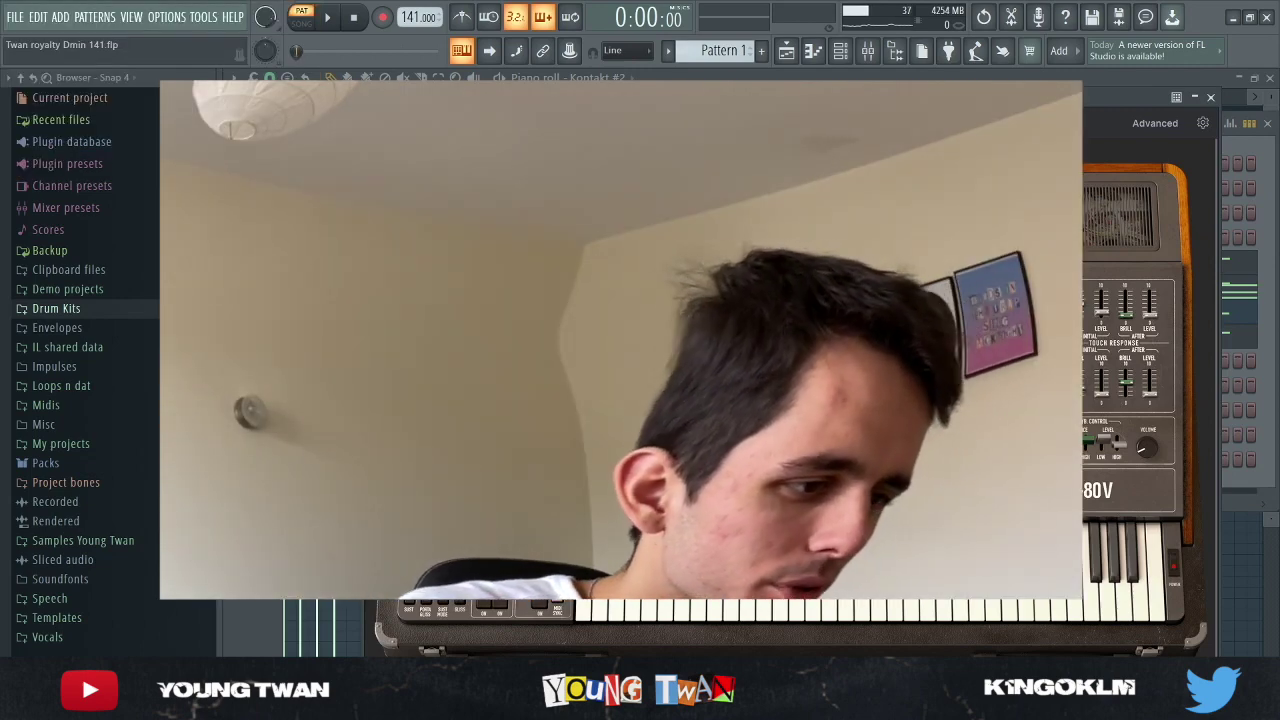
key("F7")
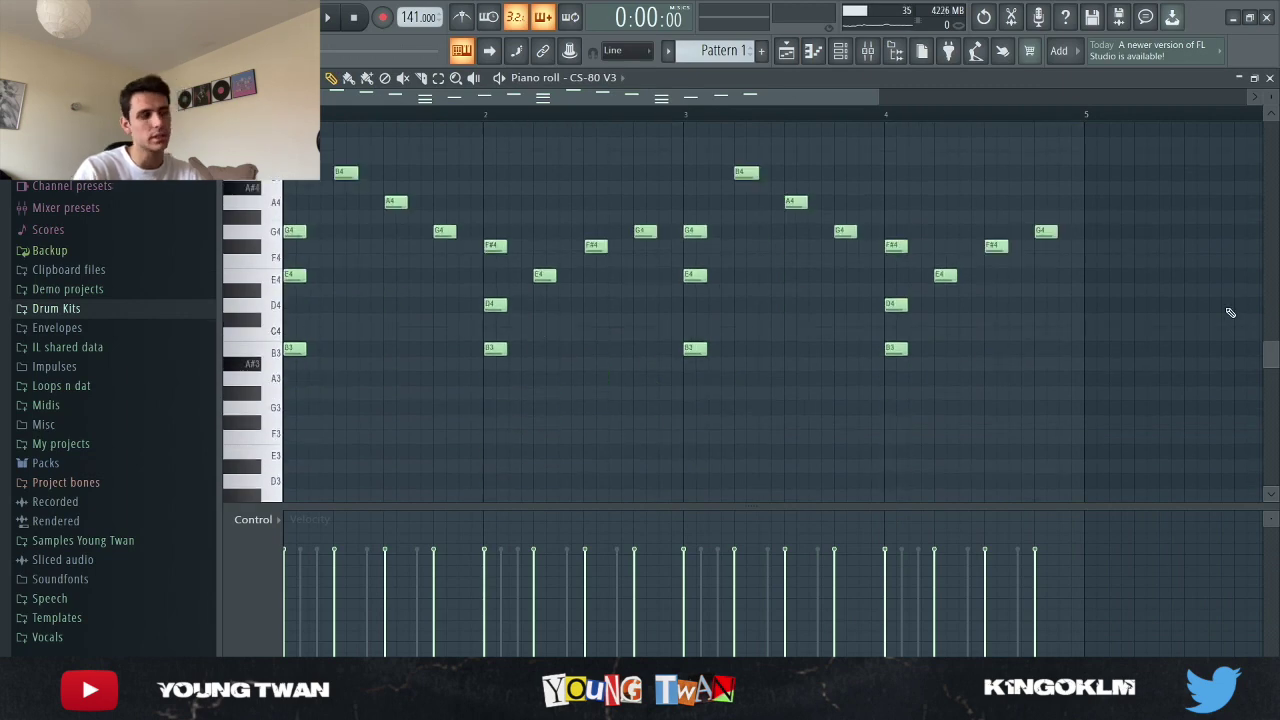
key("space")
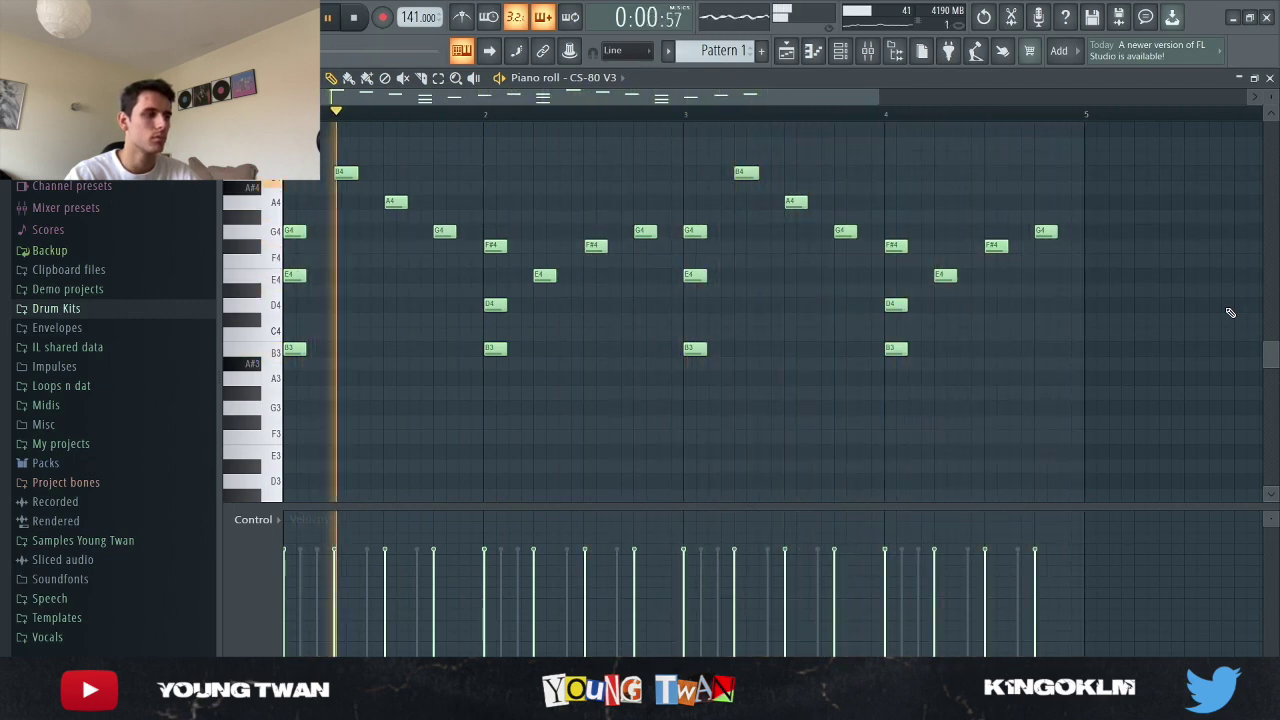
Stop playback, select Insert 4 in the mixer, and inspect its Portal effect
key("space")
key("F9")
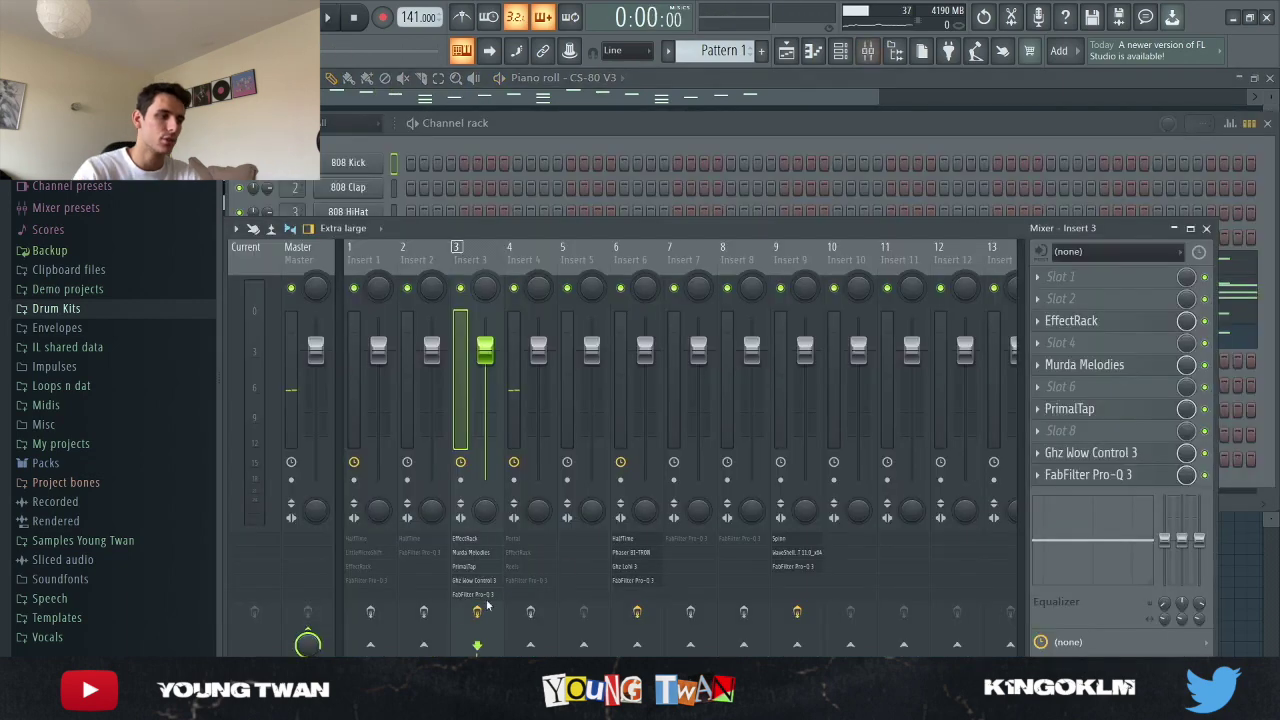
left_click(530, 300)
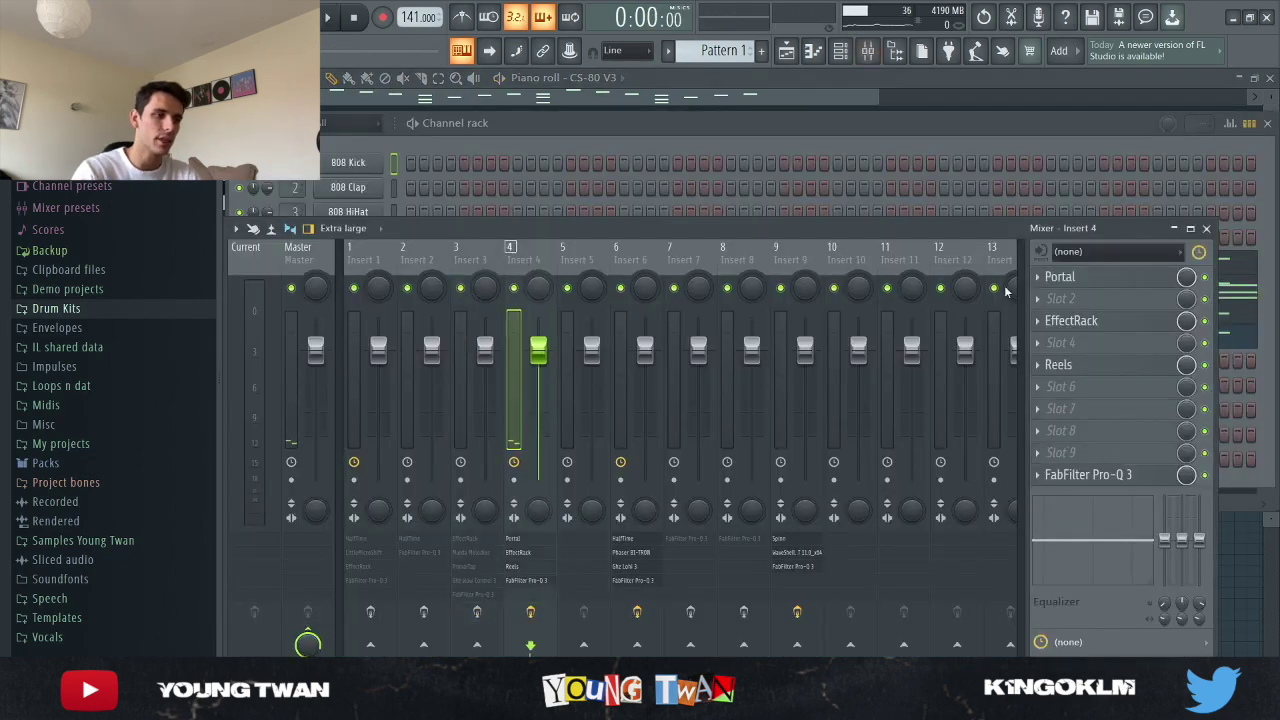
left_click(1088, 279)
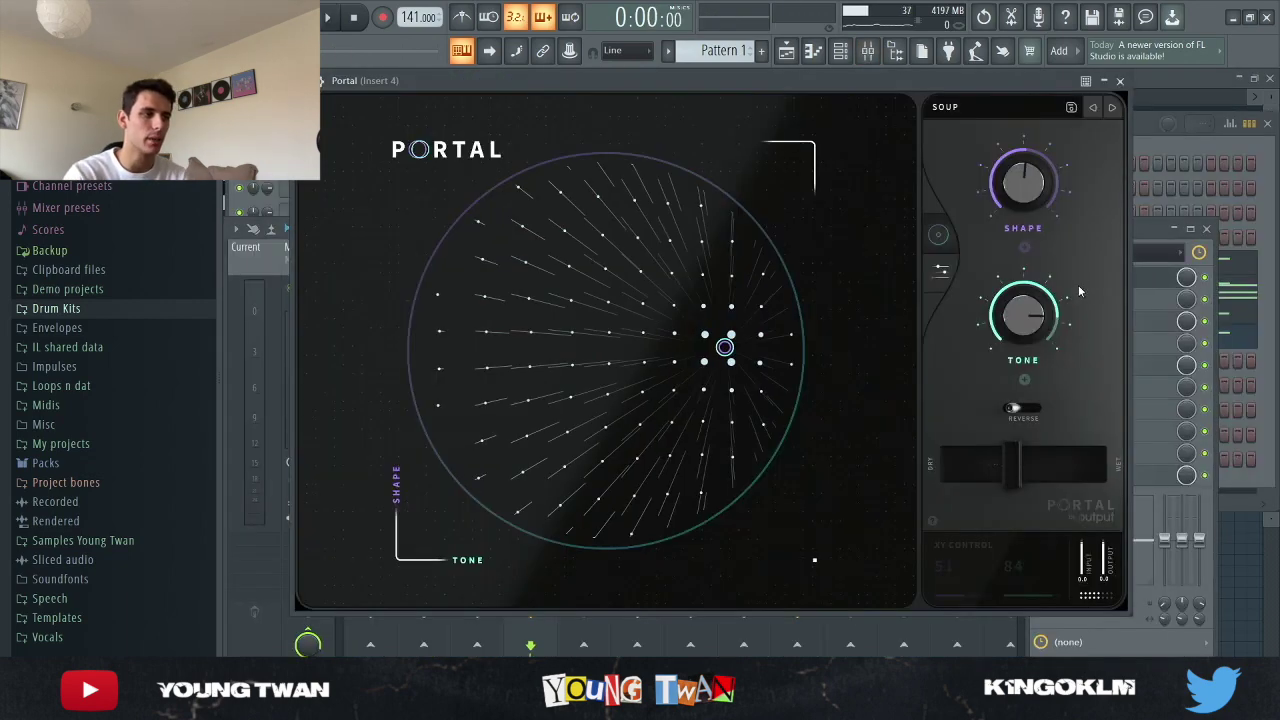
left_click(1160, 280)
Inspect Insert 4's EffectRack chain
left_click(1140, 320)
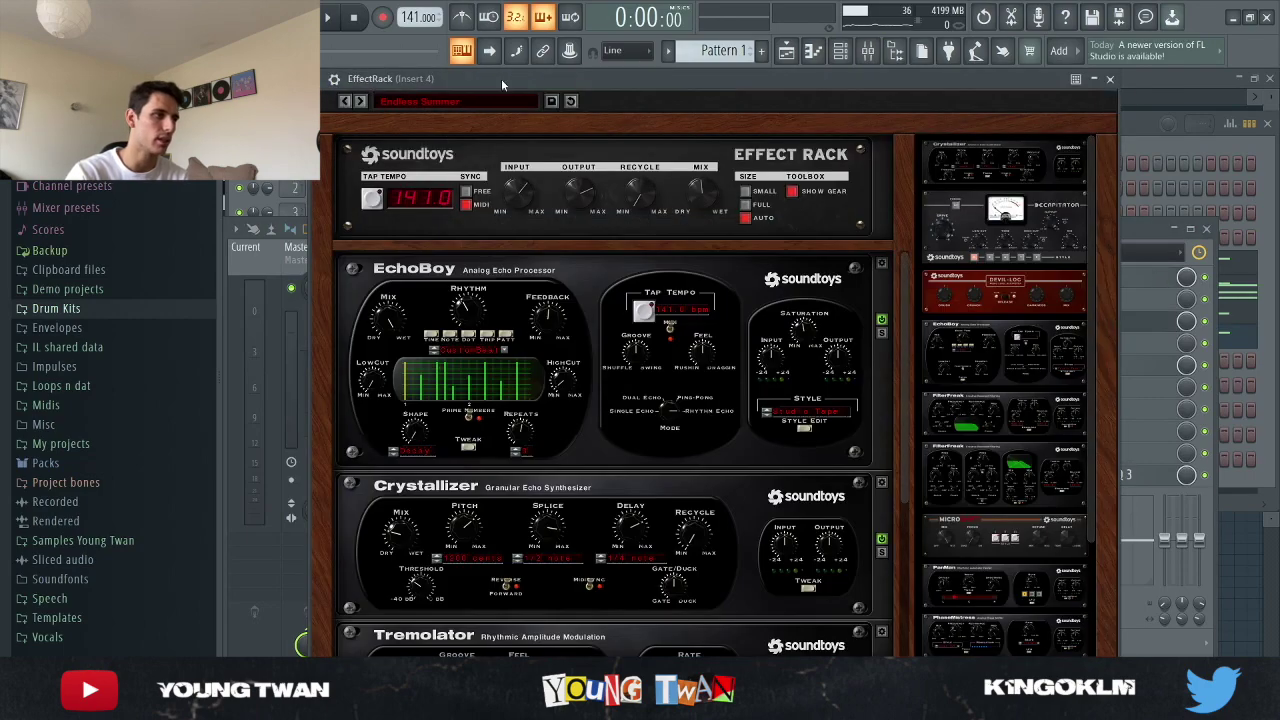
left_click_drag(501, 79, 427, 79)
scroll(517, 324, "down", 5)
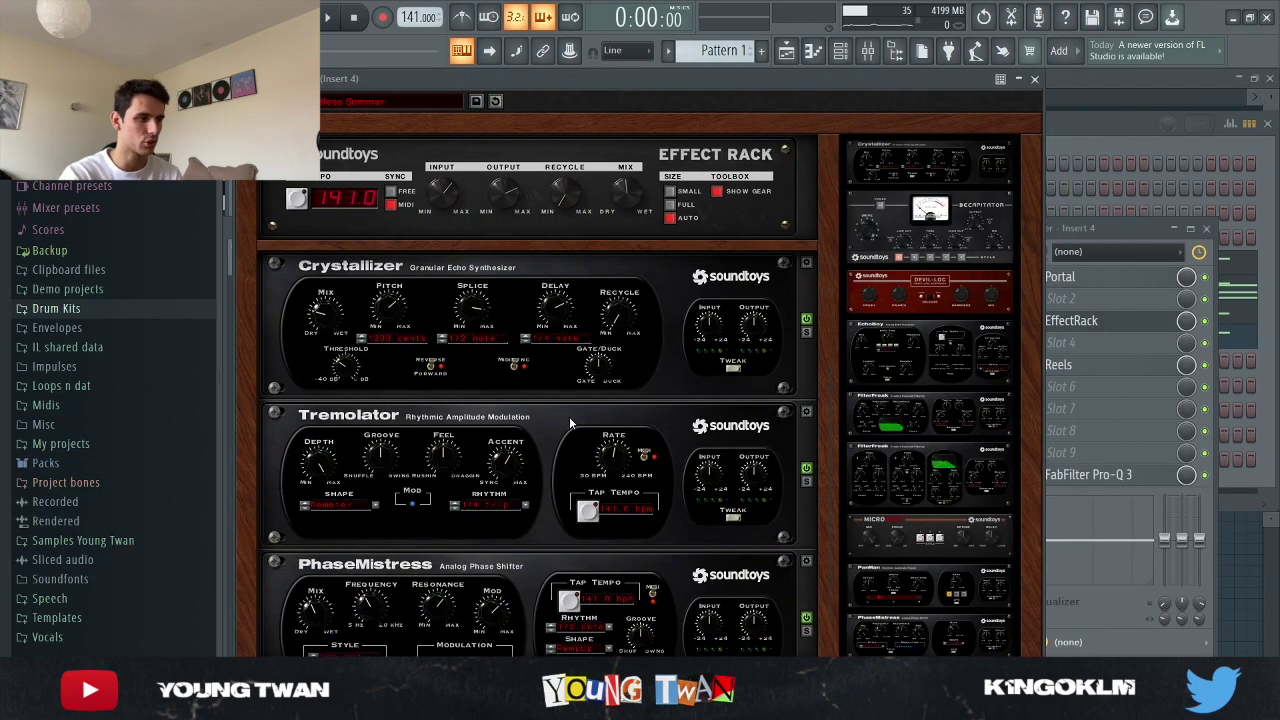
scroll(566, 430, "down", 1)
scroll(558, 446, "up", 4)
left_click(1090, 320)
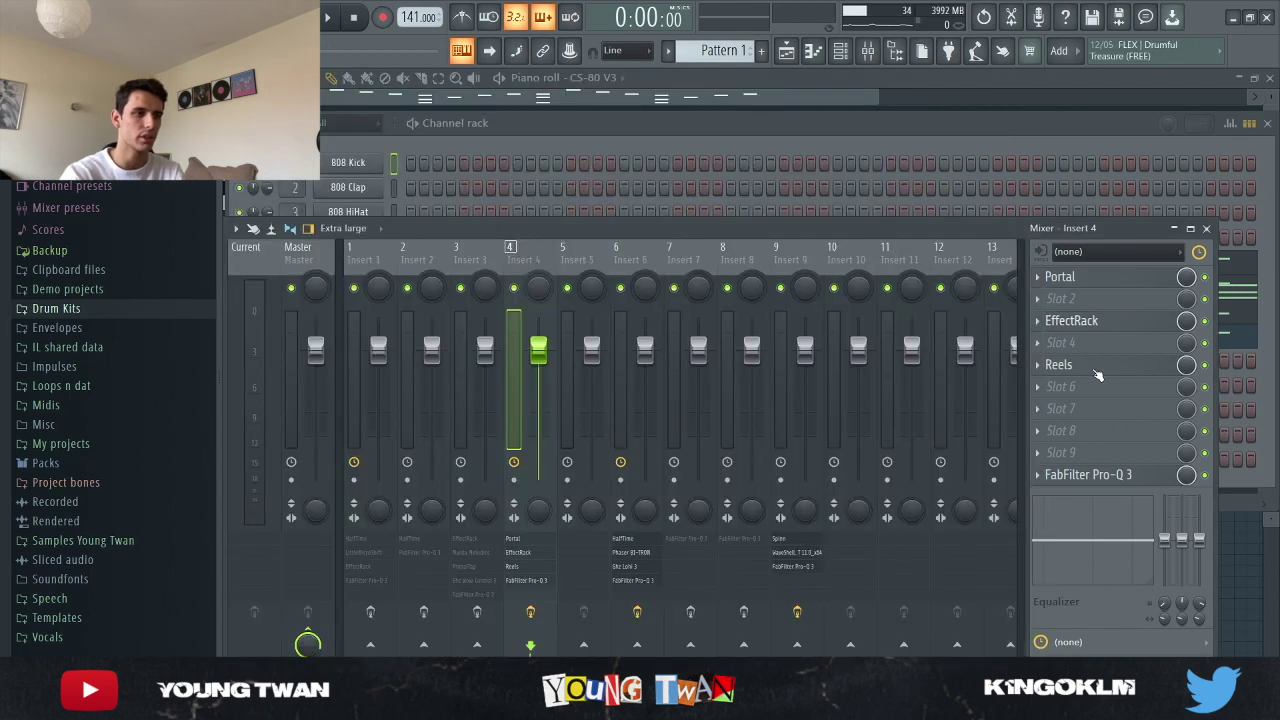
Check Insert 4's Reels on Slapback and Pro-Q 3 low cut
left_click(1090, 366)
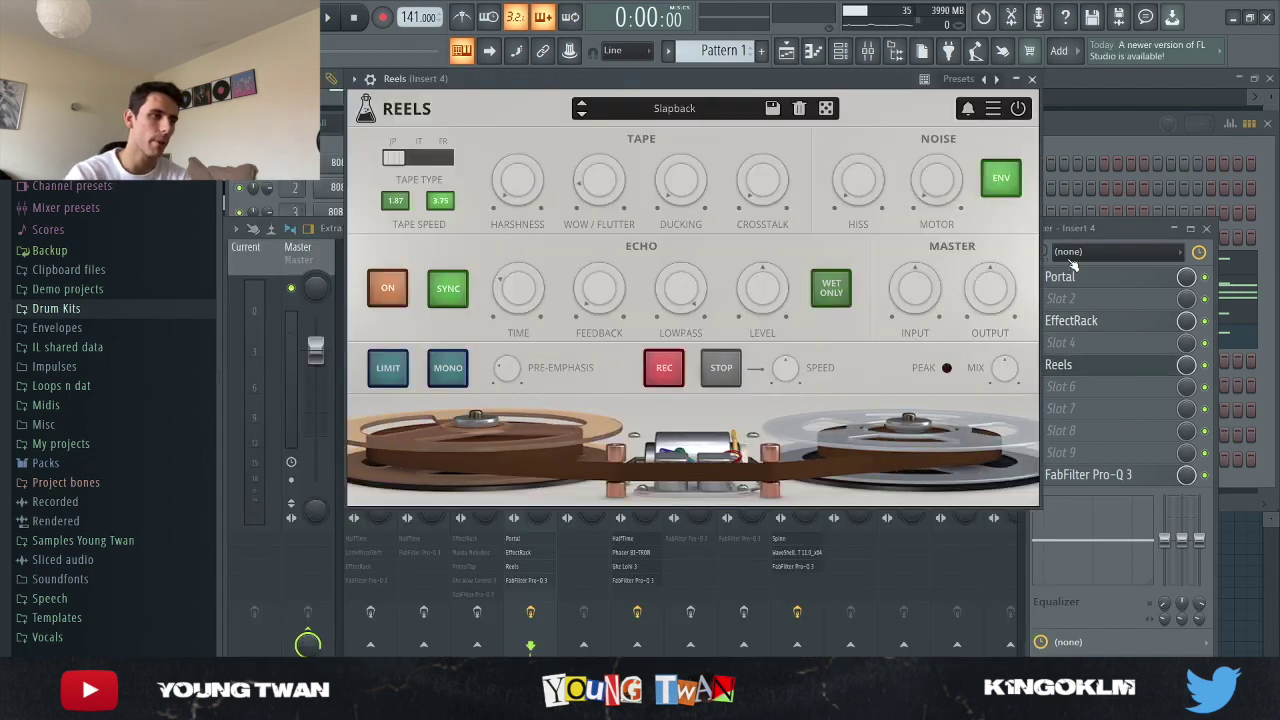
left_click(1113, 371)
left_click(1124, 475)
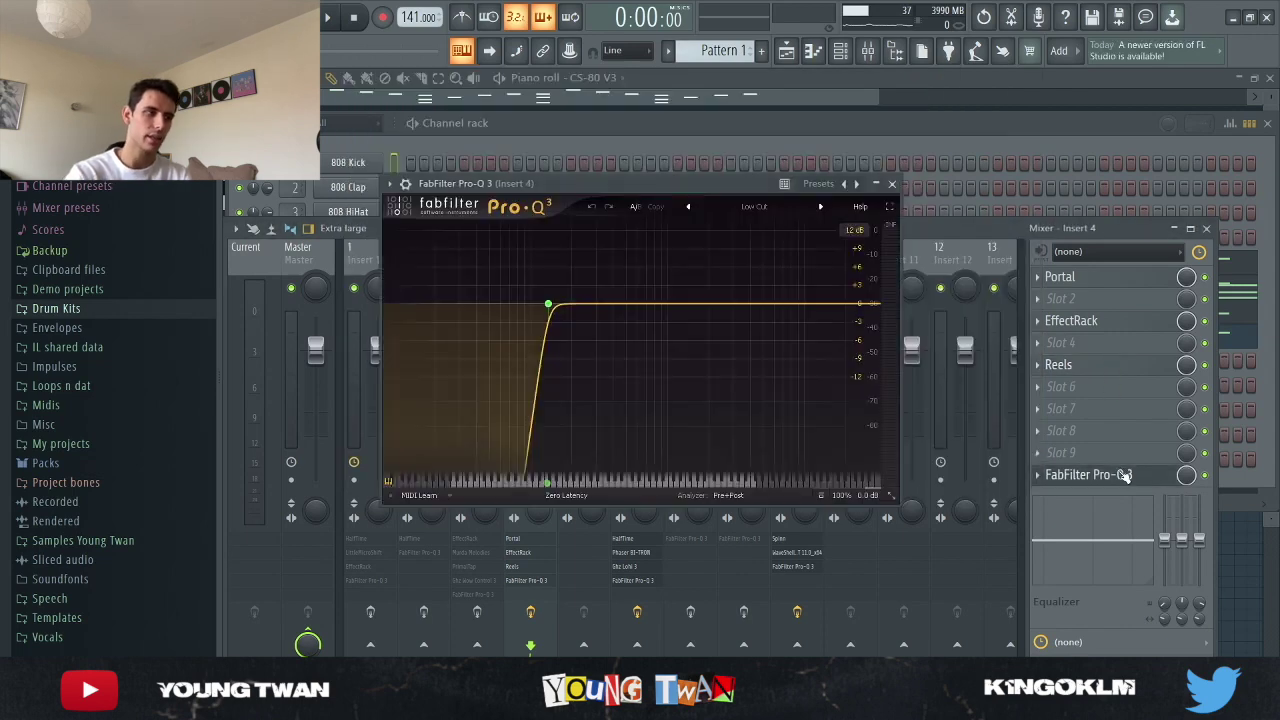
left_click(1124, 475)
Glance at the playlist, then replay the CS-80 V3 pattern with the mixer showing
left_click(786, 52)
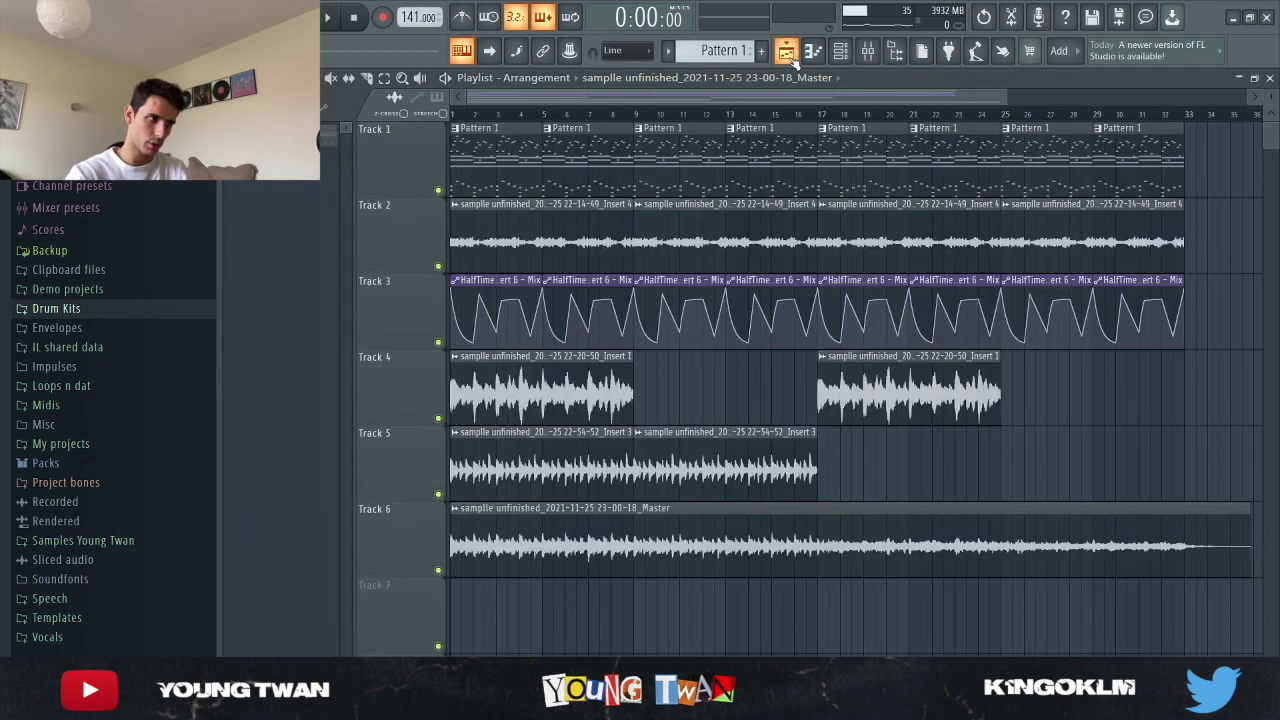
left_click(838, 52)
key("space")
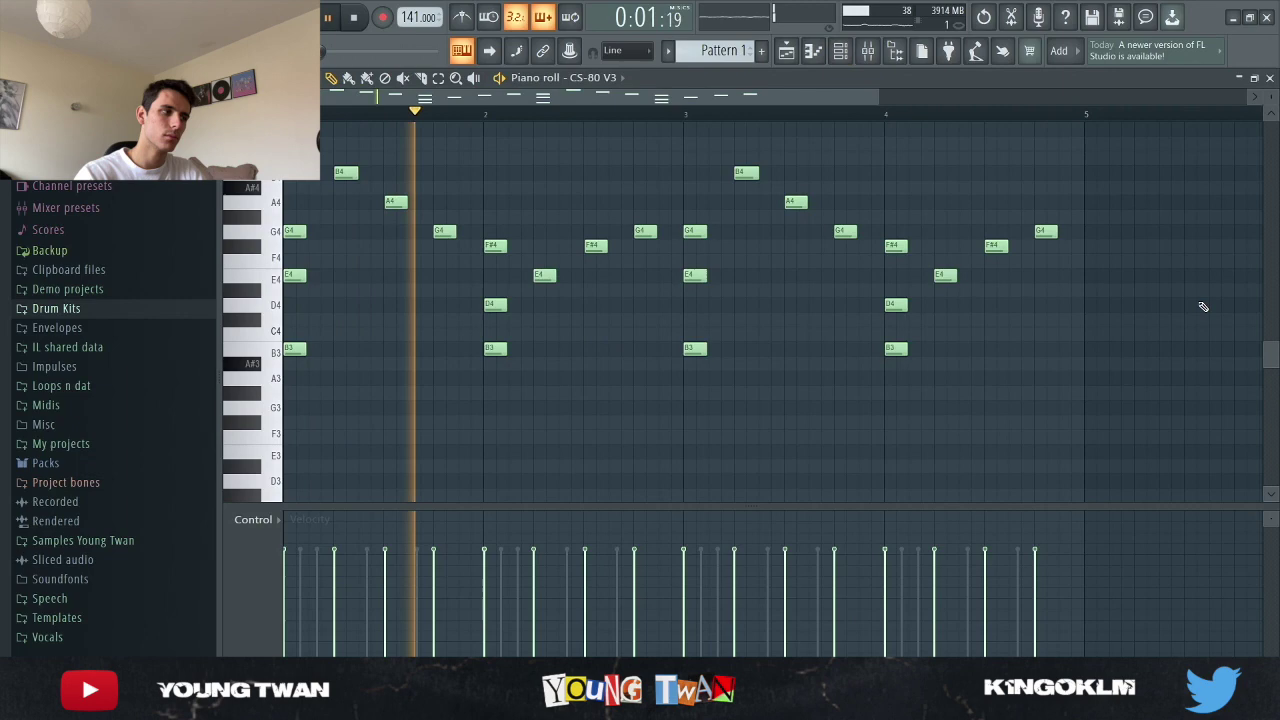
left_click(868, 51)
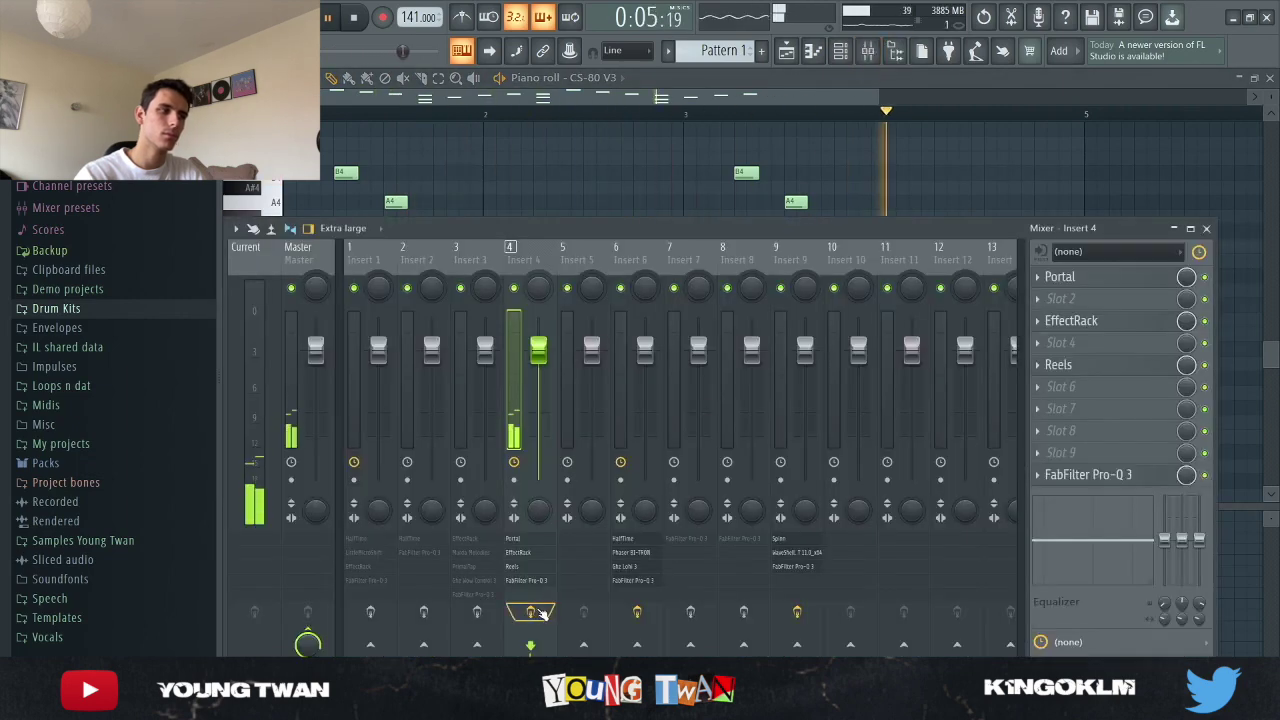
key("space")
key("F9")
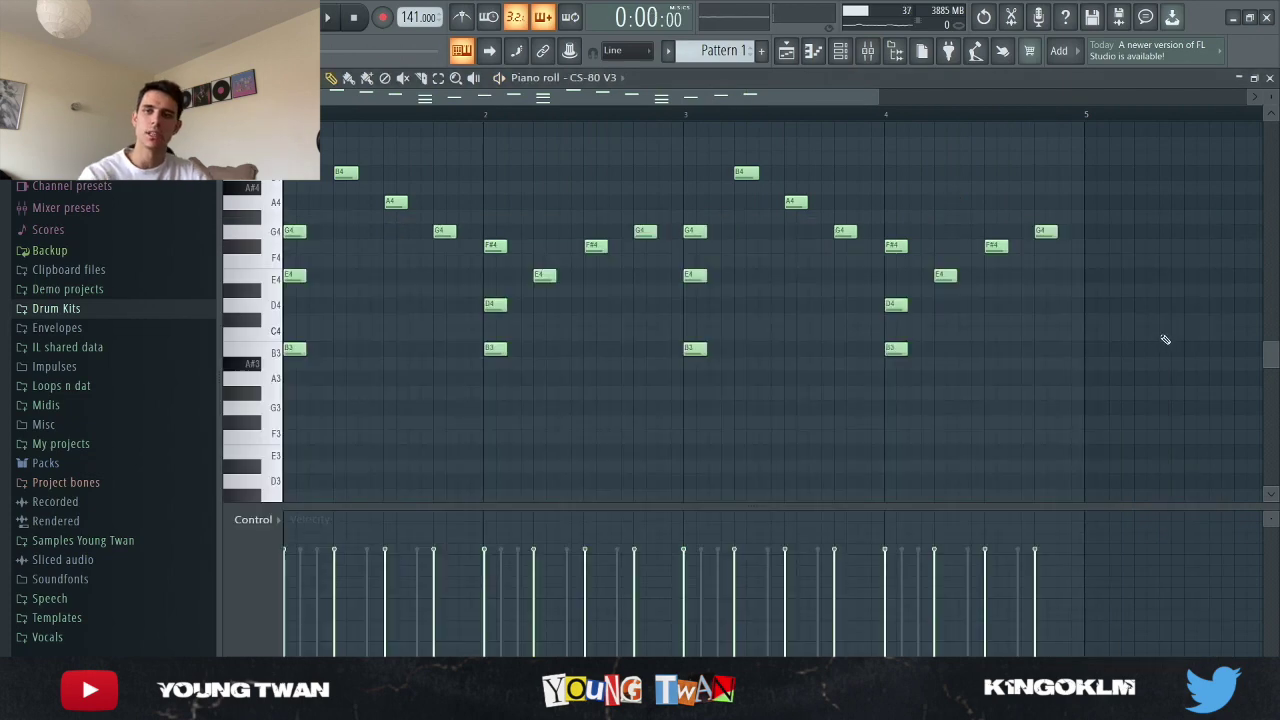
Show the playlist arrangement and solo Track 2's Insert 4 audio clip
left_click(788, 52)
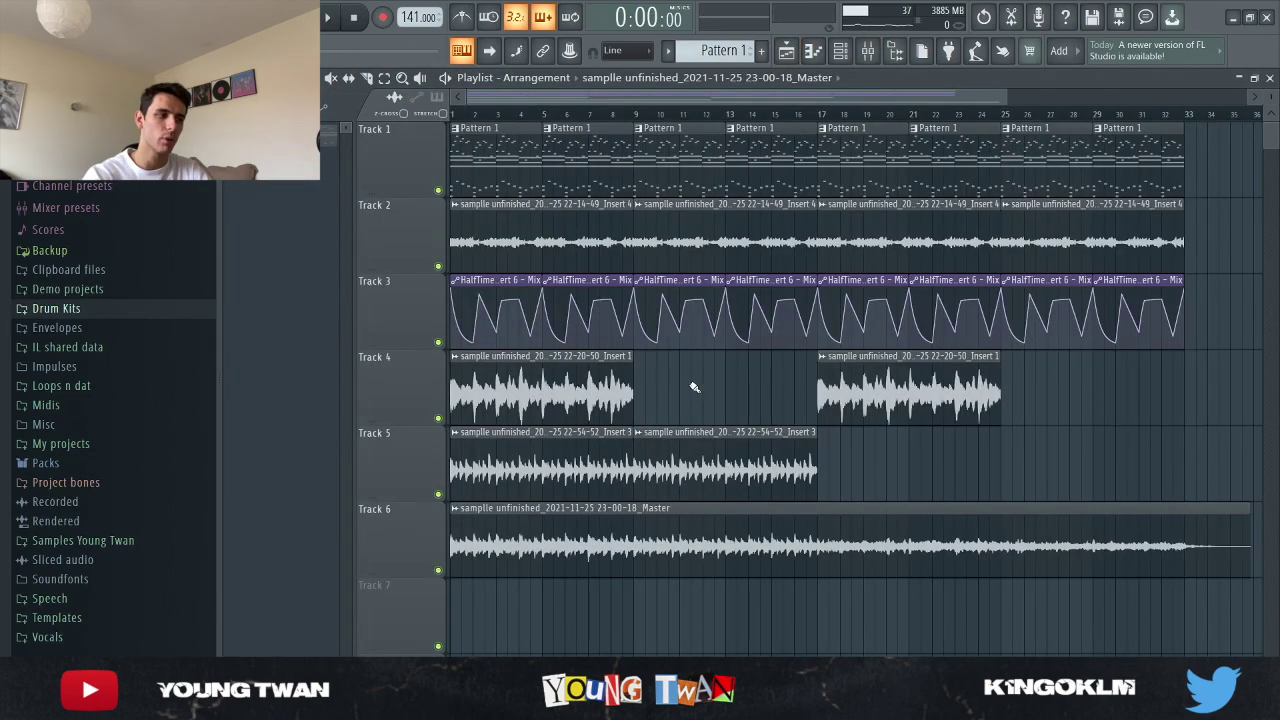
scroll(381, 299, "up", 2, "ctrl")
right_click(438, 266)
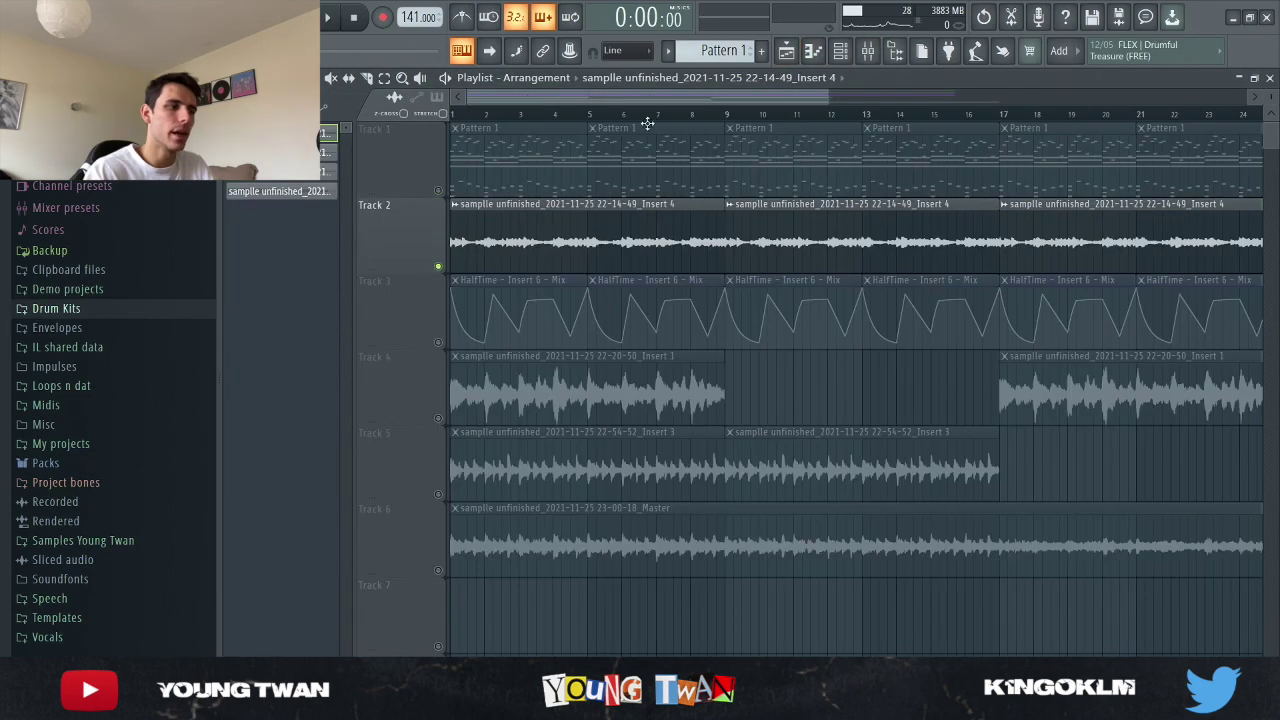
left_click(838, 51)
left_click(290, 548)
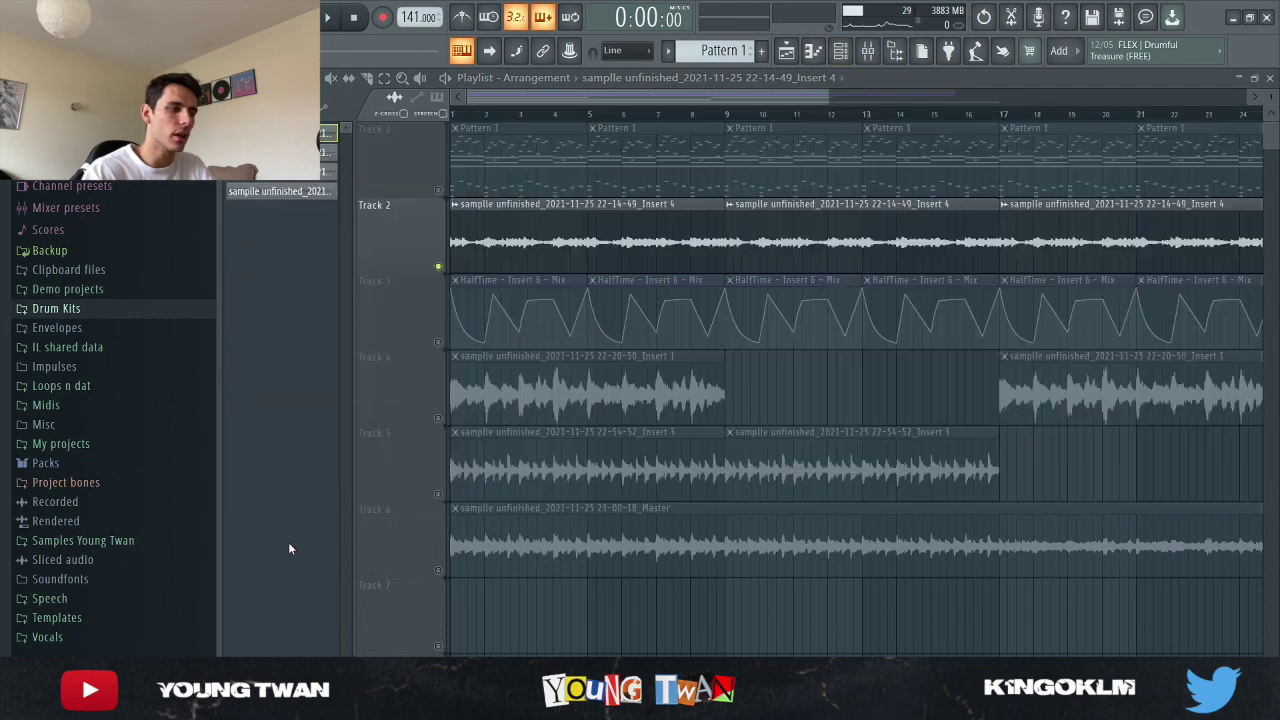
Review the Track 2 clip's sample settings, then play the arrangement
double_click(597, 241)
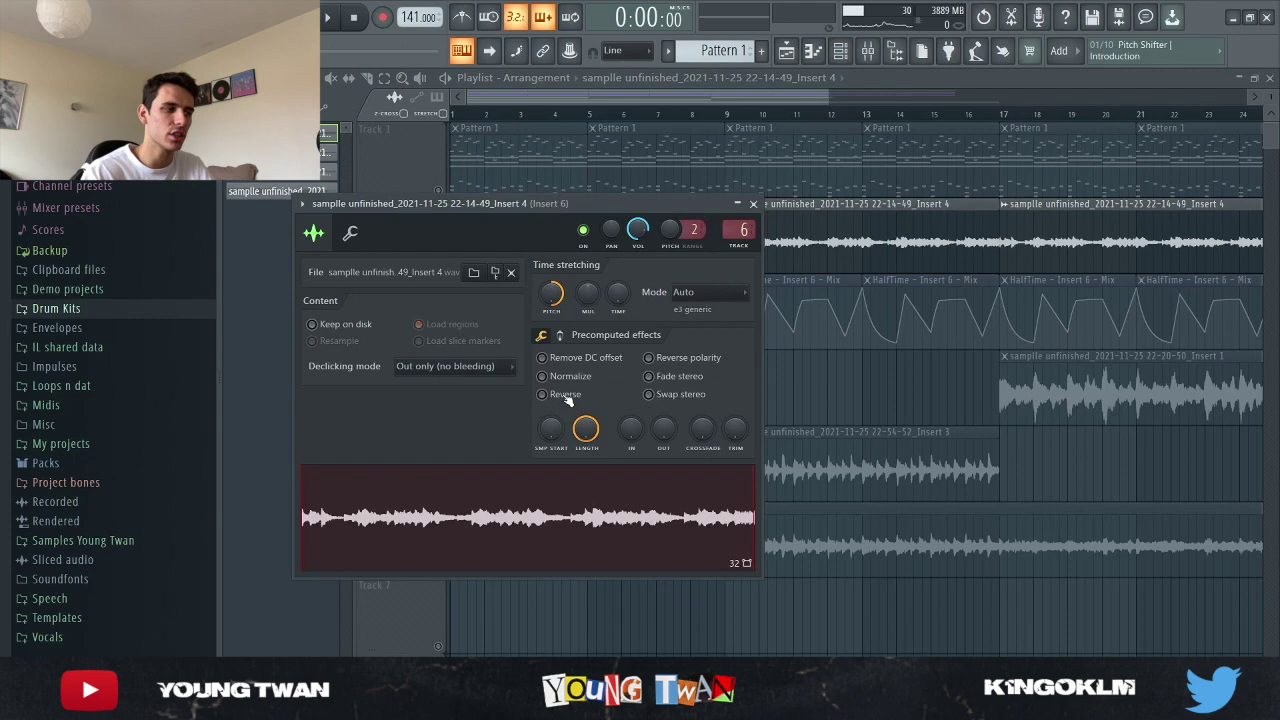
left_click(753, 203)
left_click(867, 51)
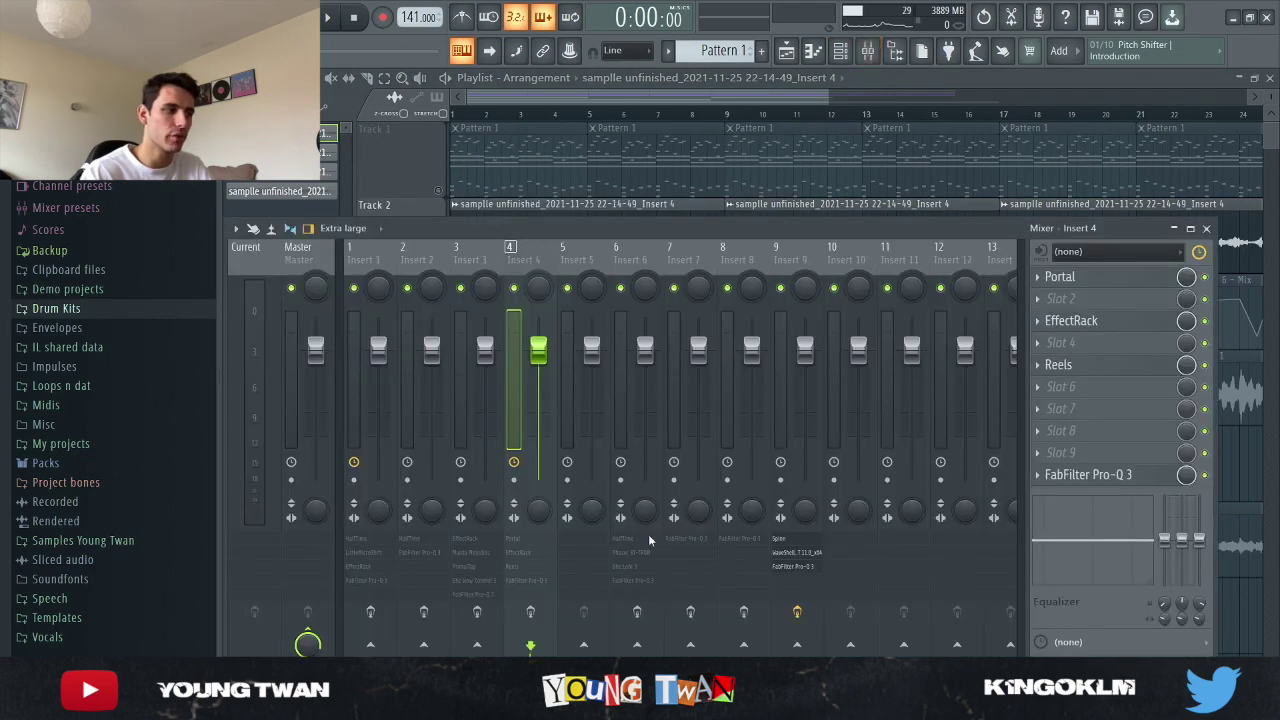
left_click(1237, 603)
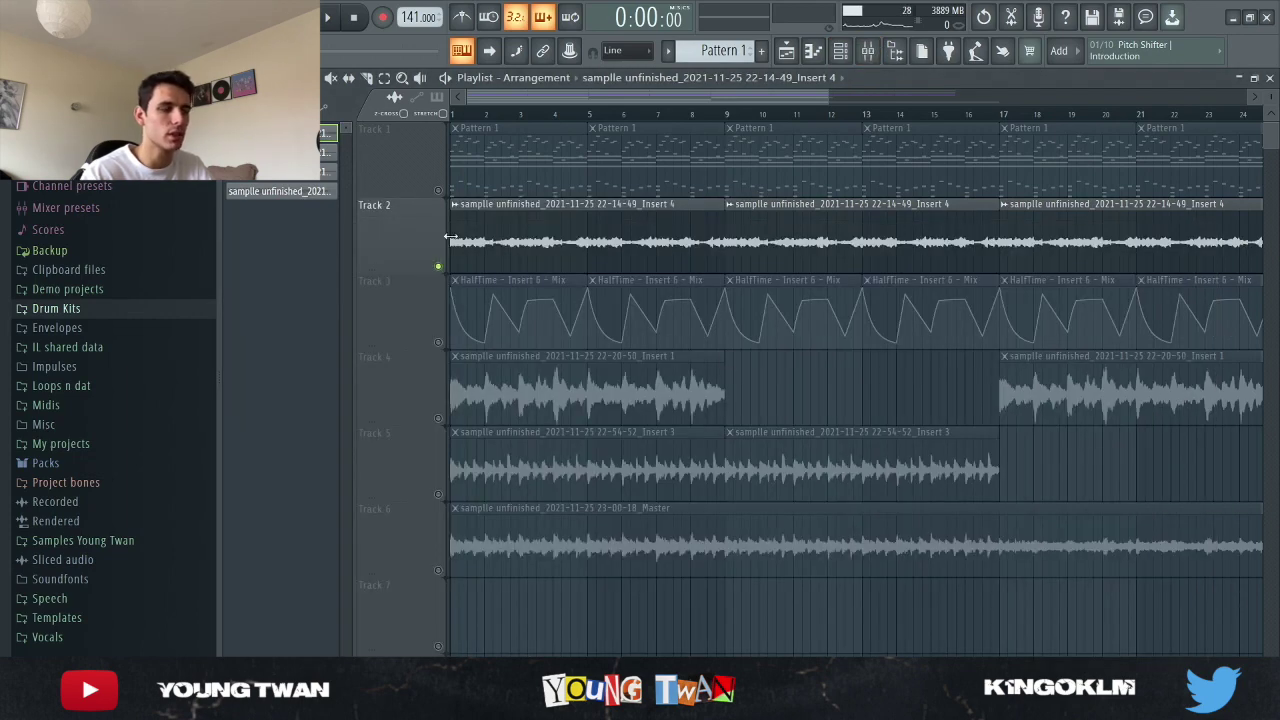
key("space")
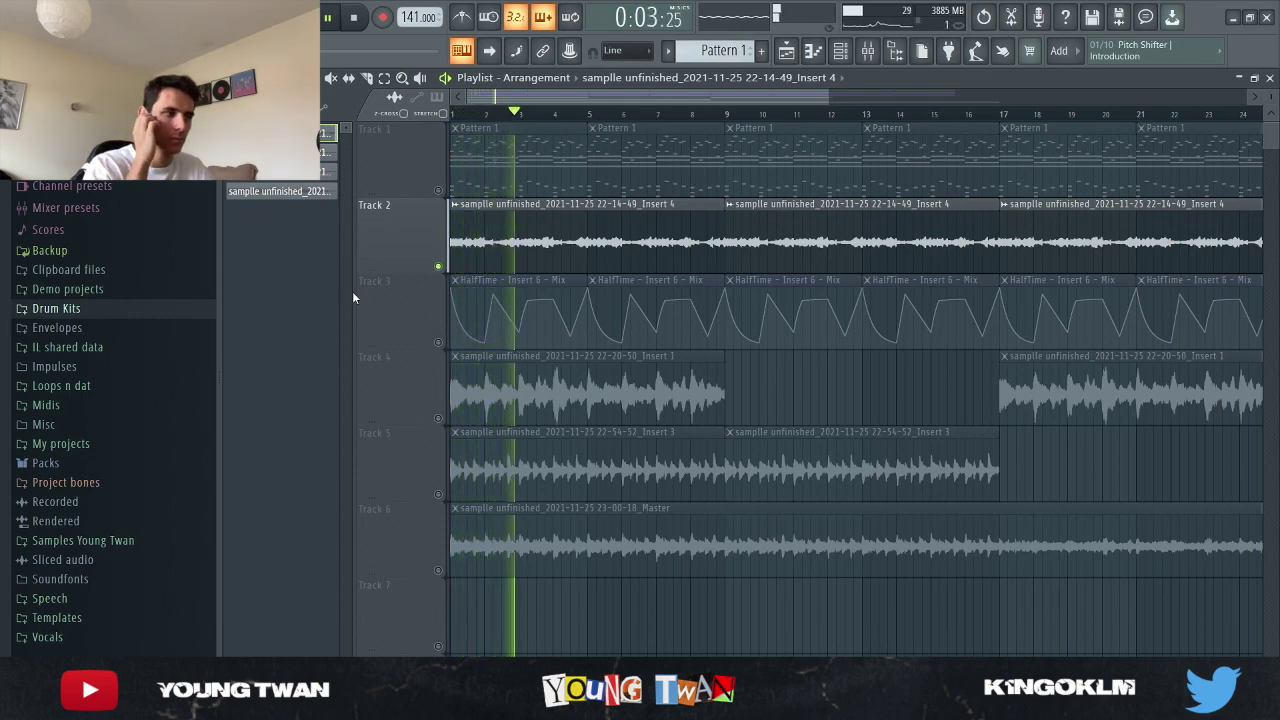
scroll(358, 290, "up", 2)
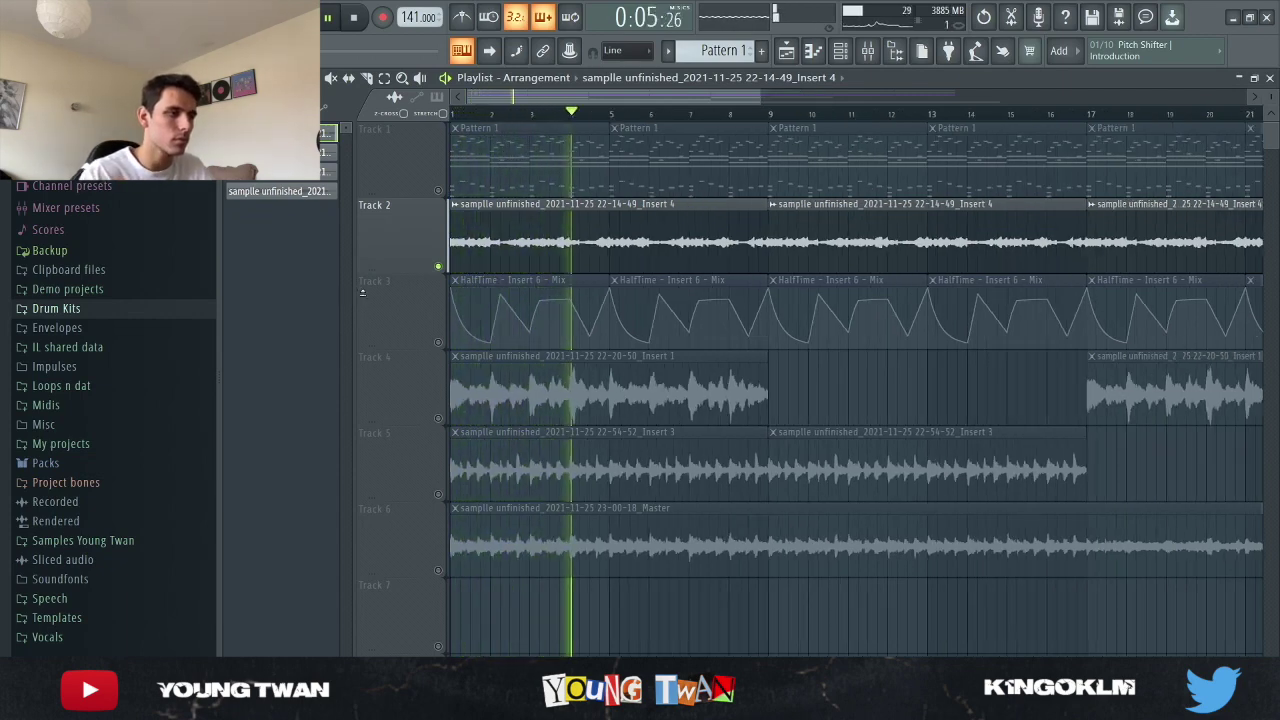
Stop playback and inspect Insert 6's HalfTime and Phaser BI-TRON plugins in the mixer
key("space")
left_click(867, 50)
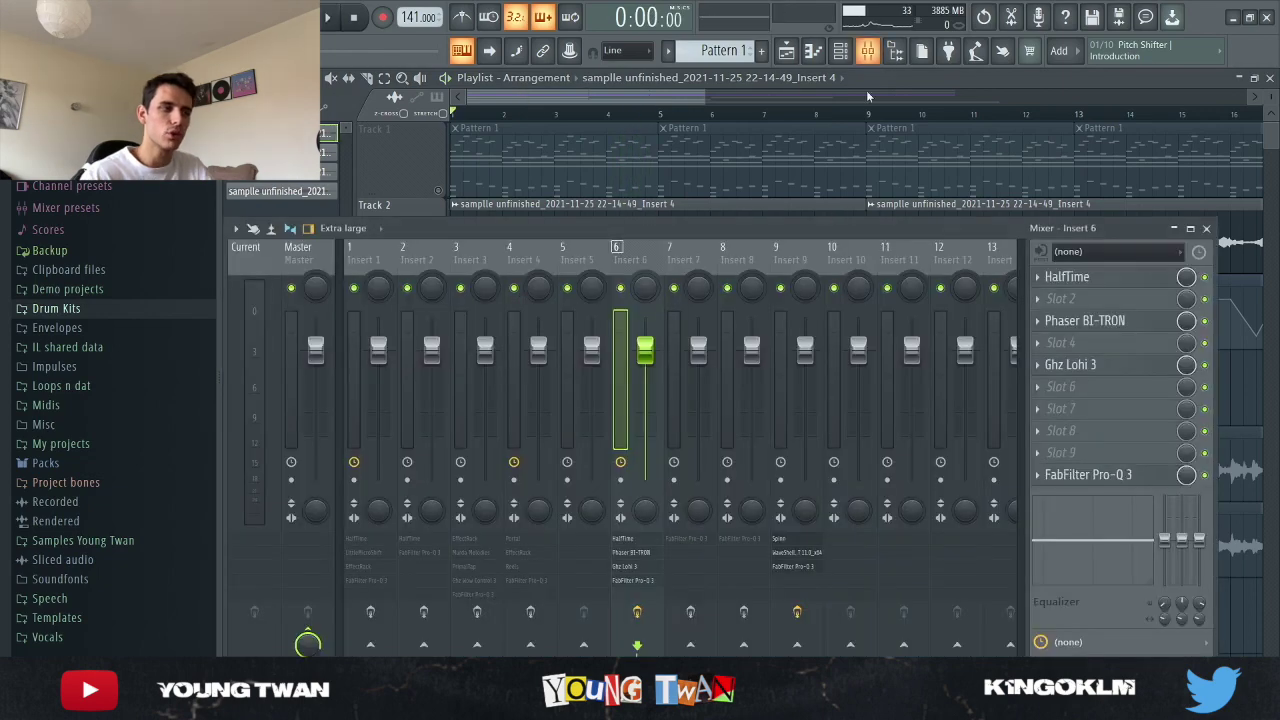
left_click(1120, 280)
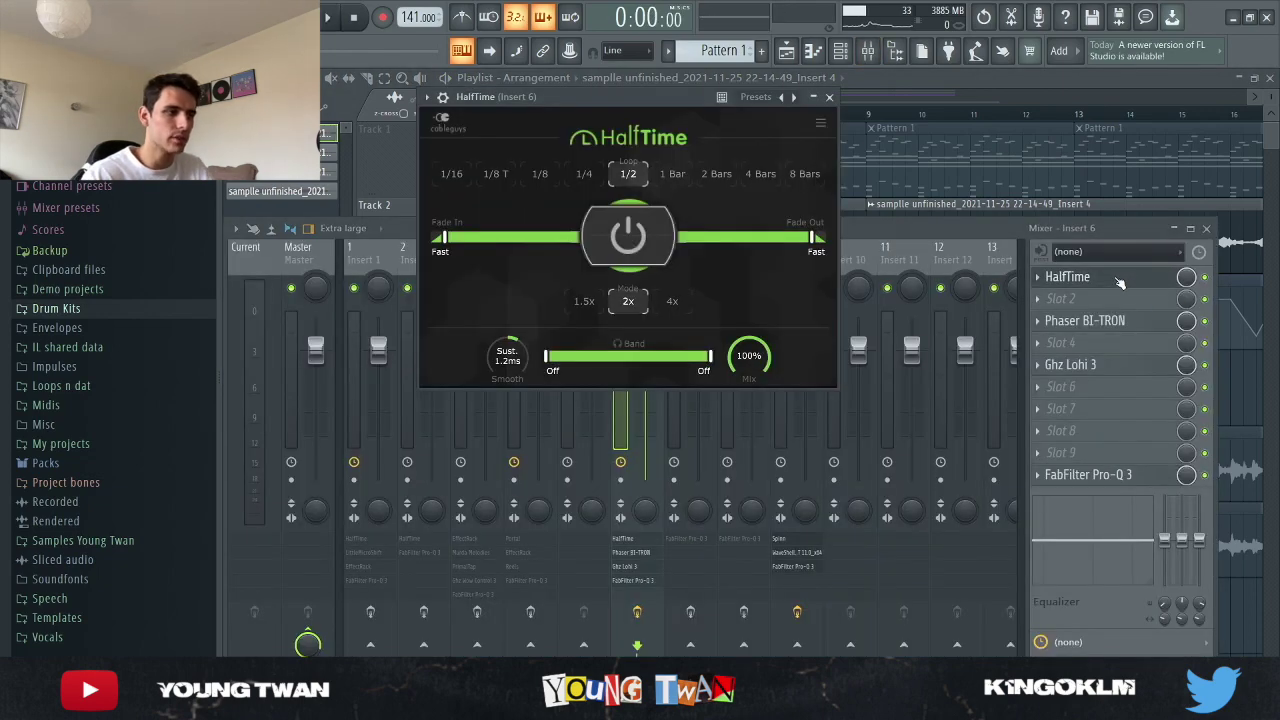
left_click(1120, 280)
left_click(1110, 322)
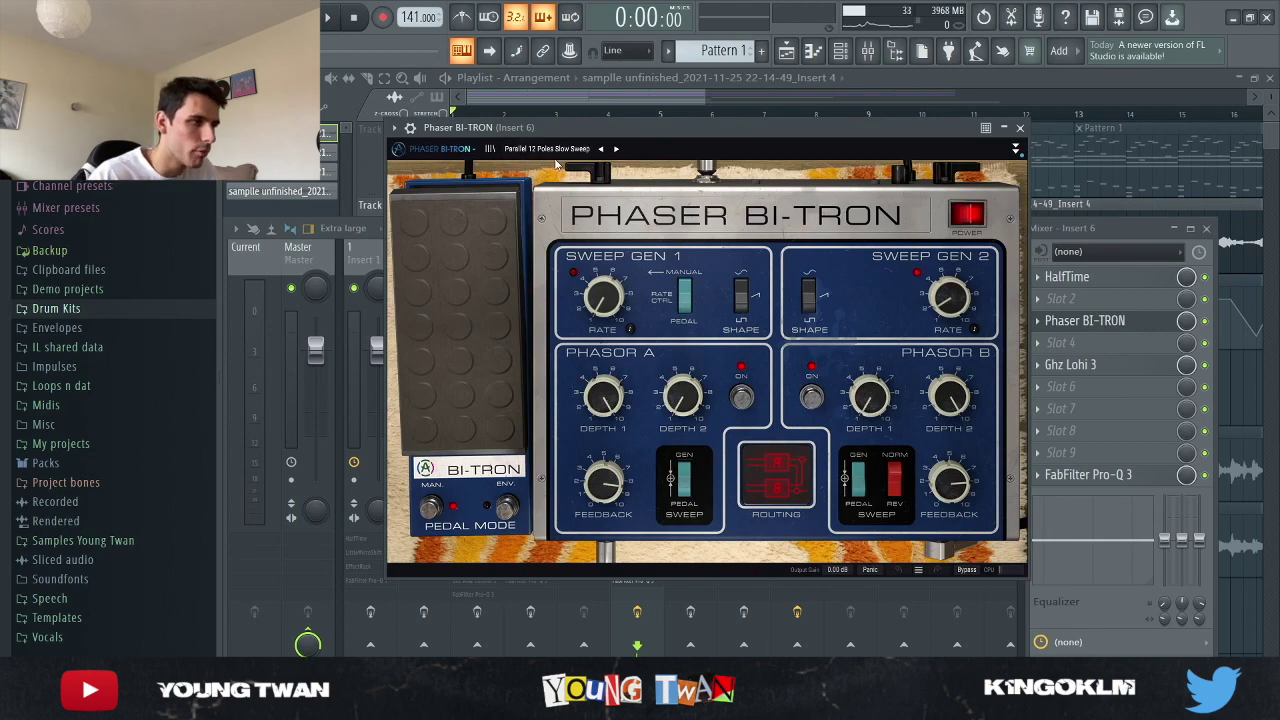
left_click(1127, 321)
Inspect Insert 6's Ghz Lohi 3 filter and FabFilter Pro-Q 3 equaliser
left_click(1080, 366)
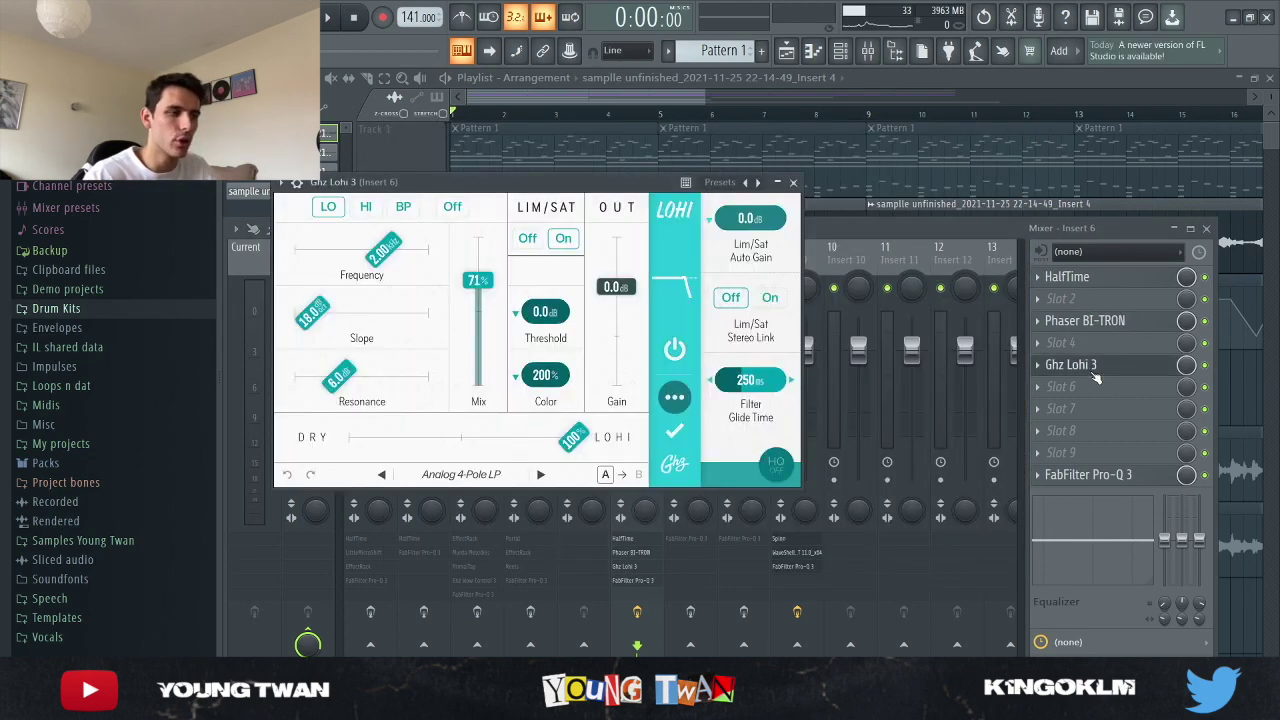
left_click(1148, 367)
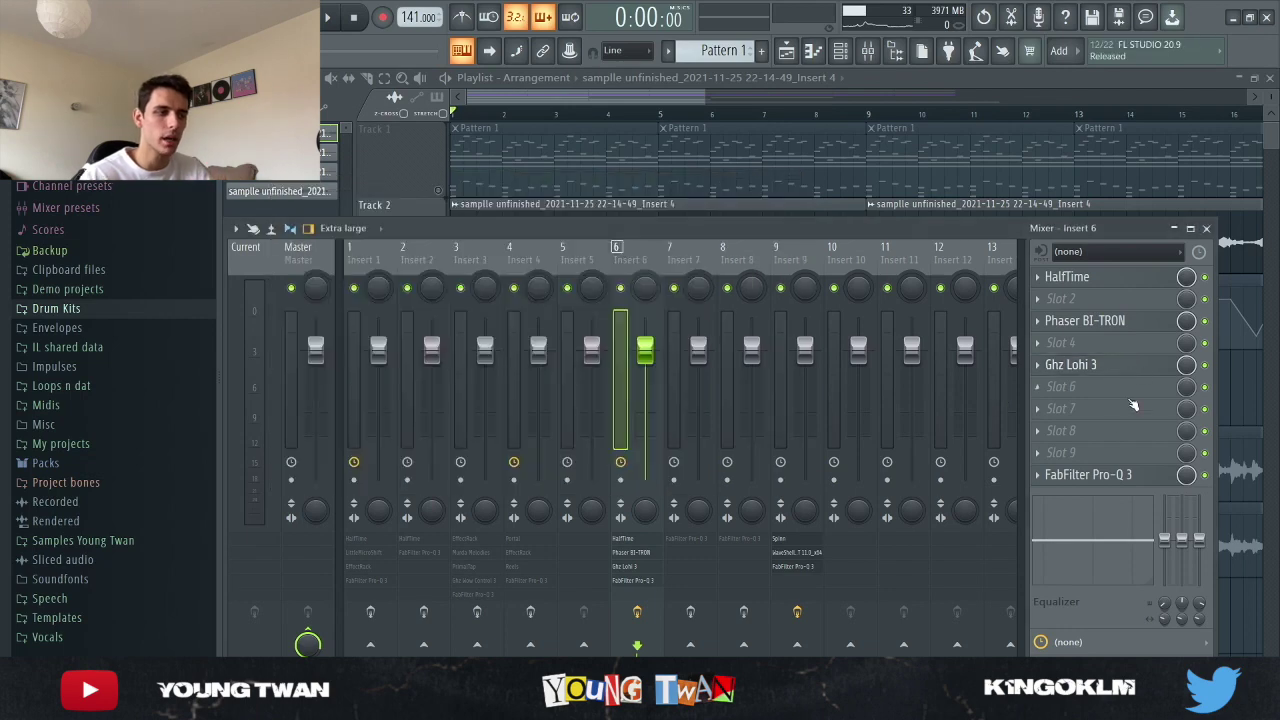
left_click(1128, 478)
left_click(1130, 482)
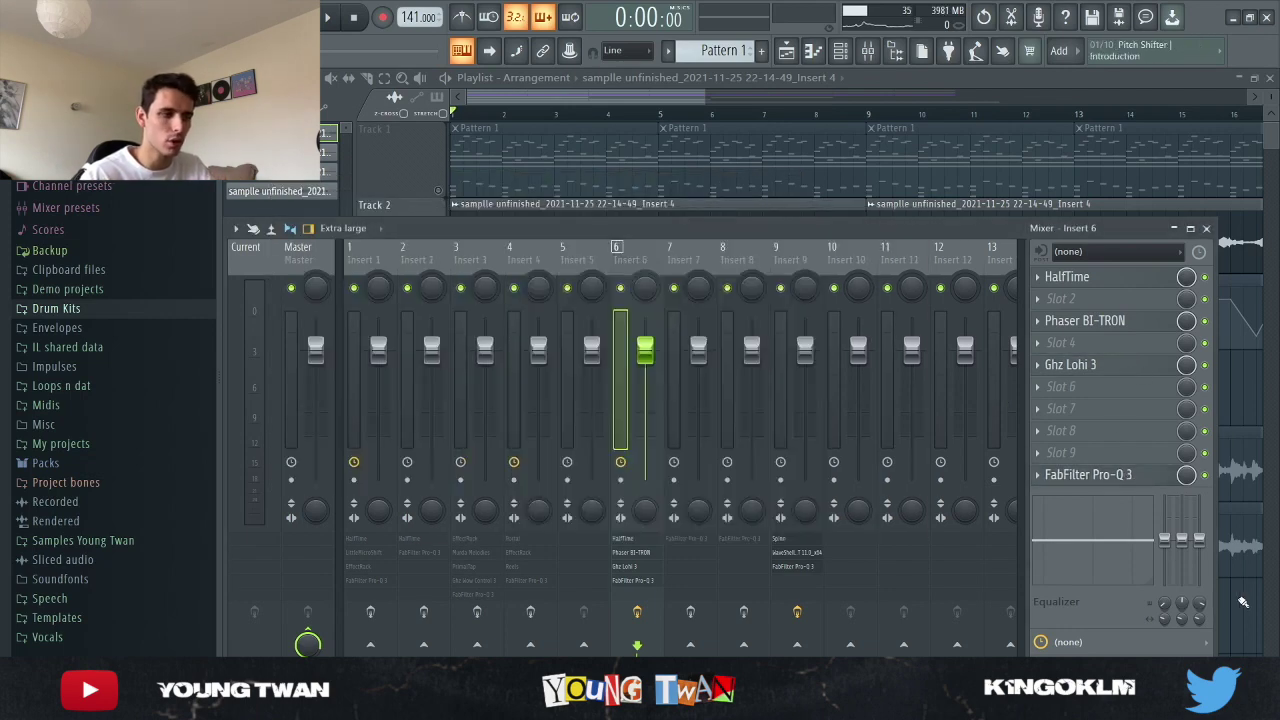
key("F9")
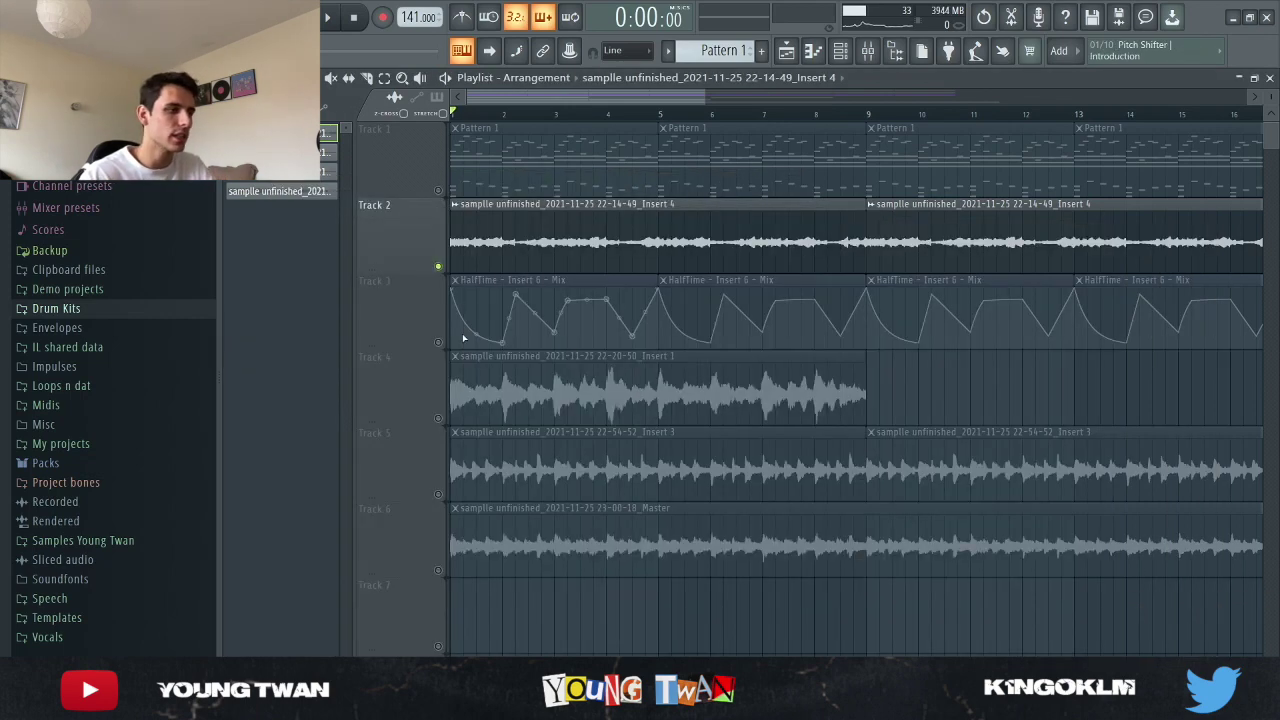
left_click(440, 342)
scroll(443, 343, "up", 2)
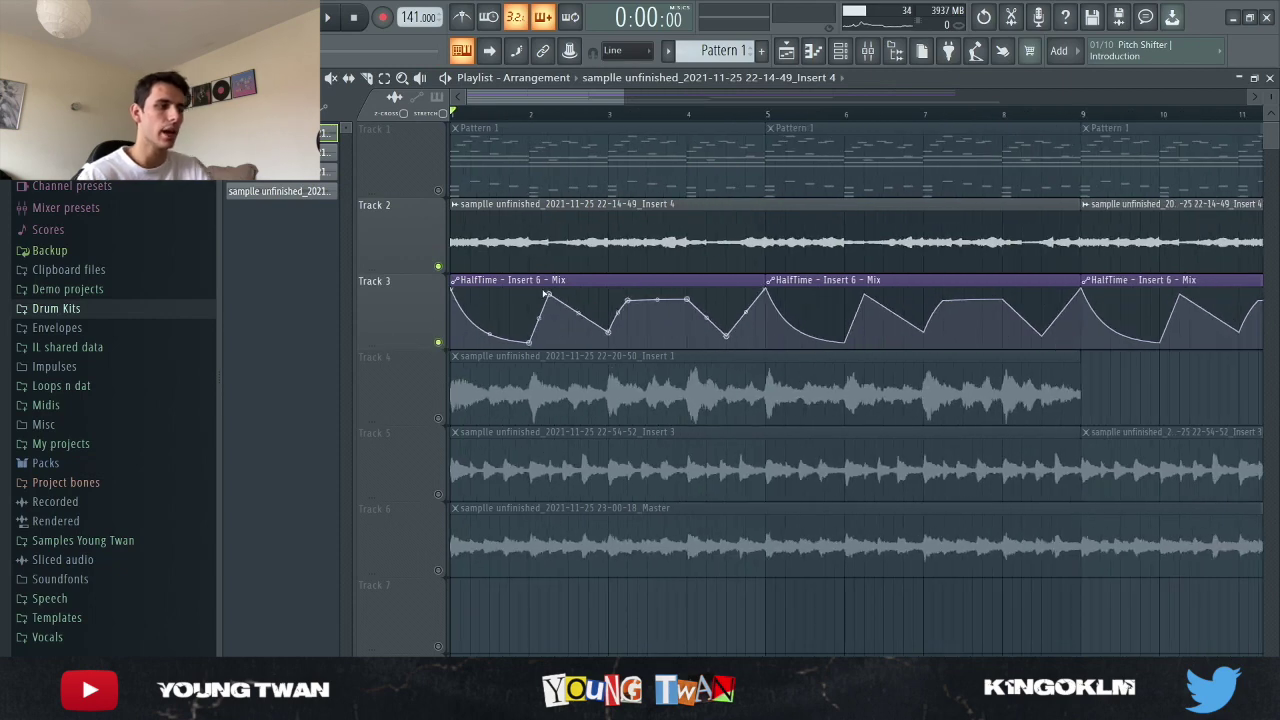
key("F9")
left_click(1066, 276)
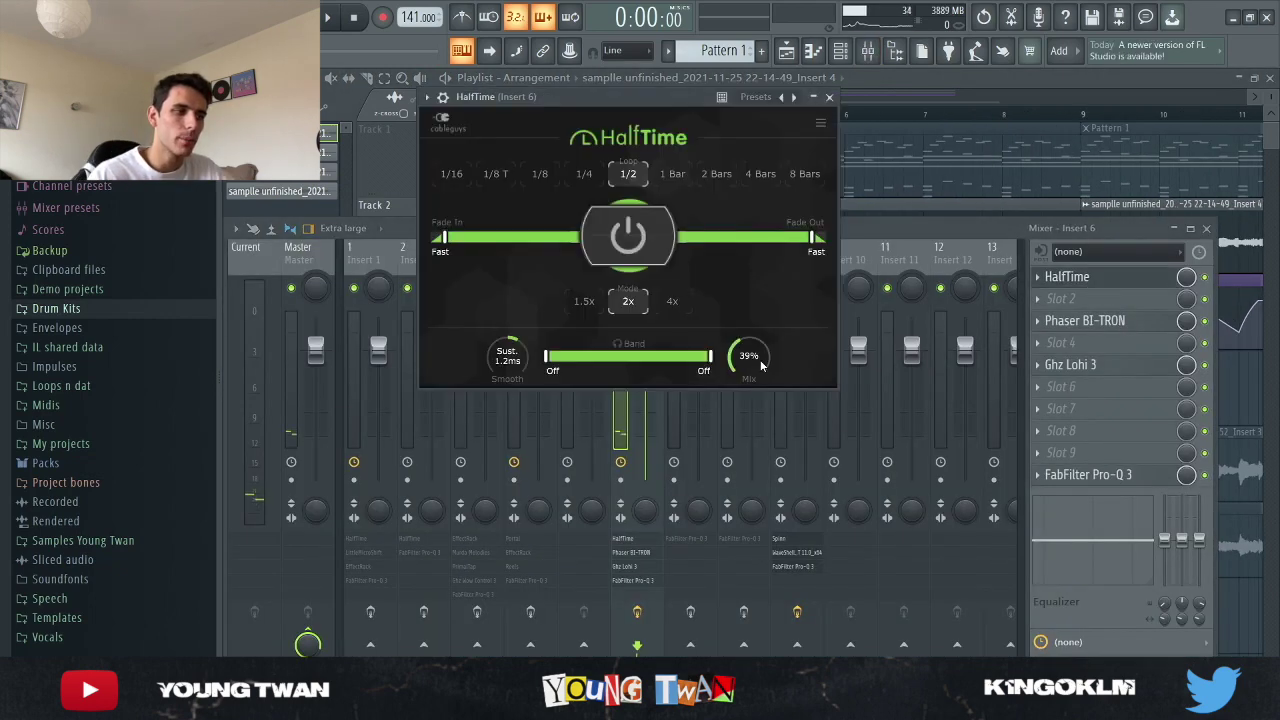
left_click(1094, 280)
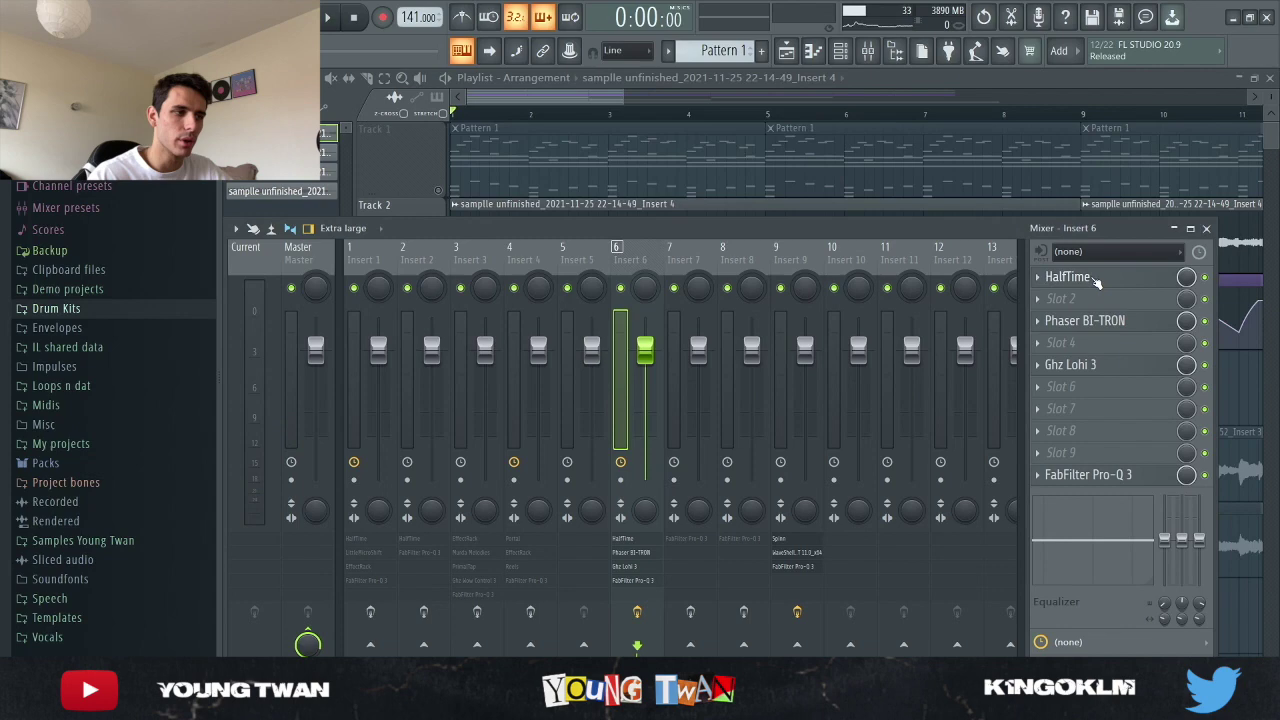
key("F9")
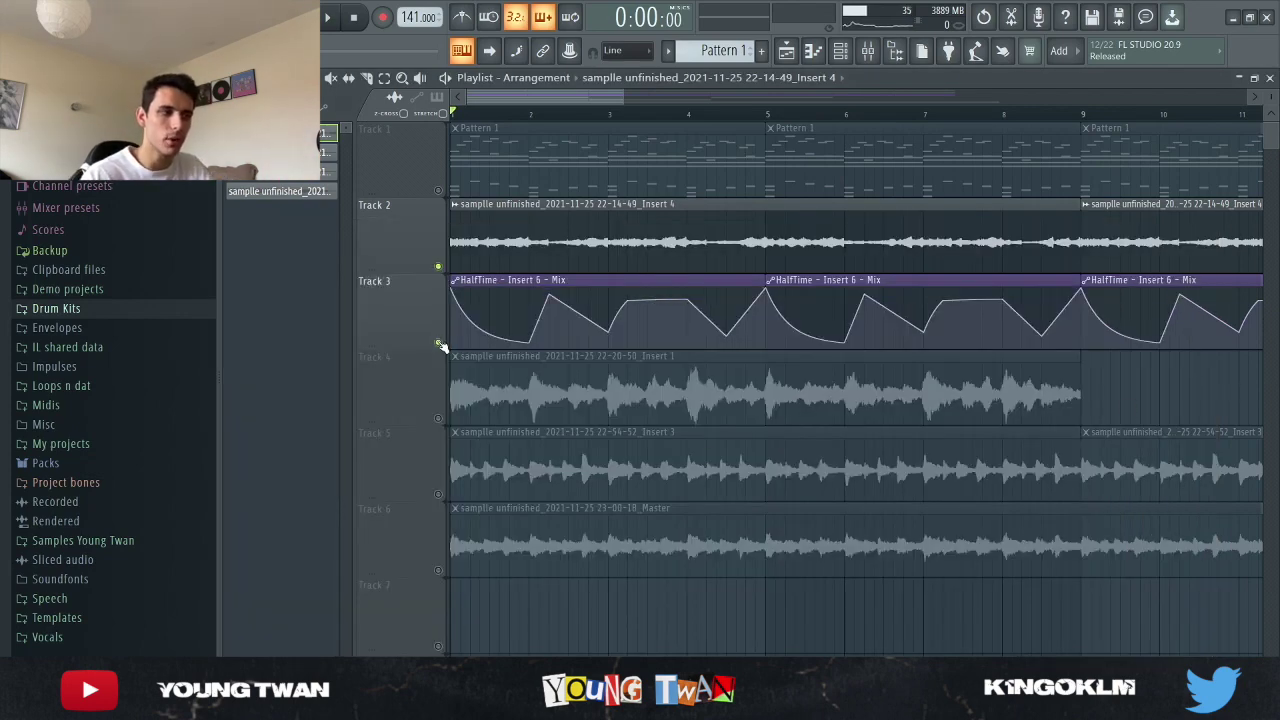
key("space")
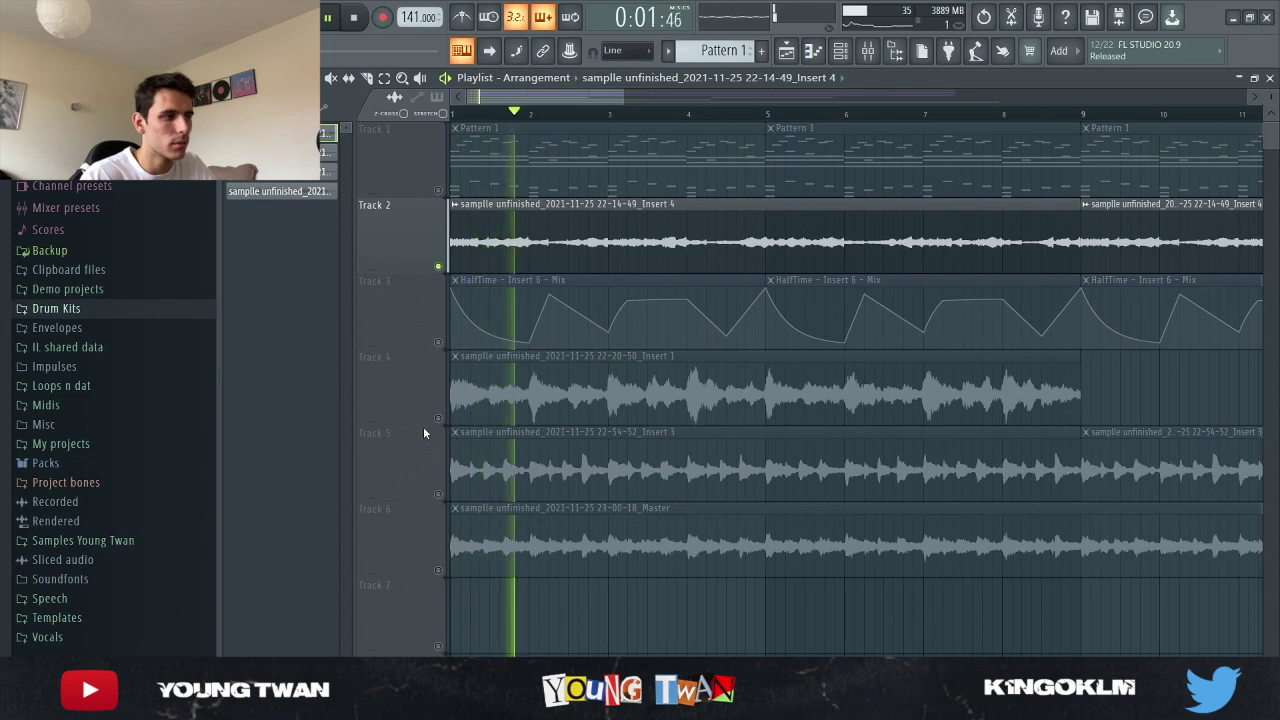
left_click(906, 50)
left_click(1095, 282)
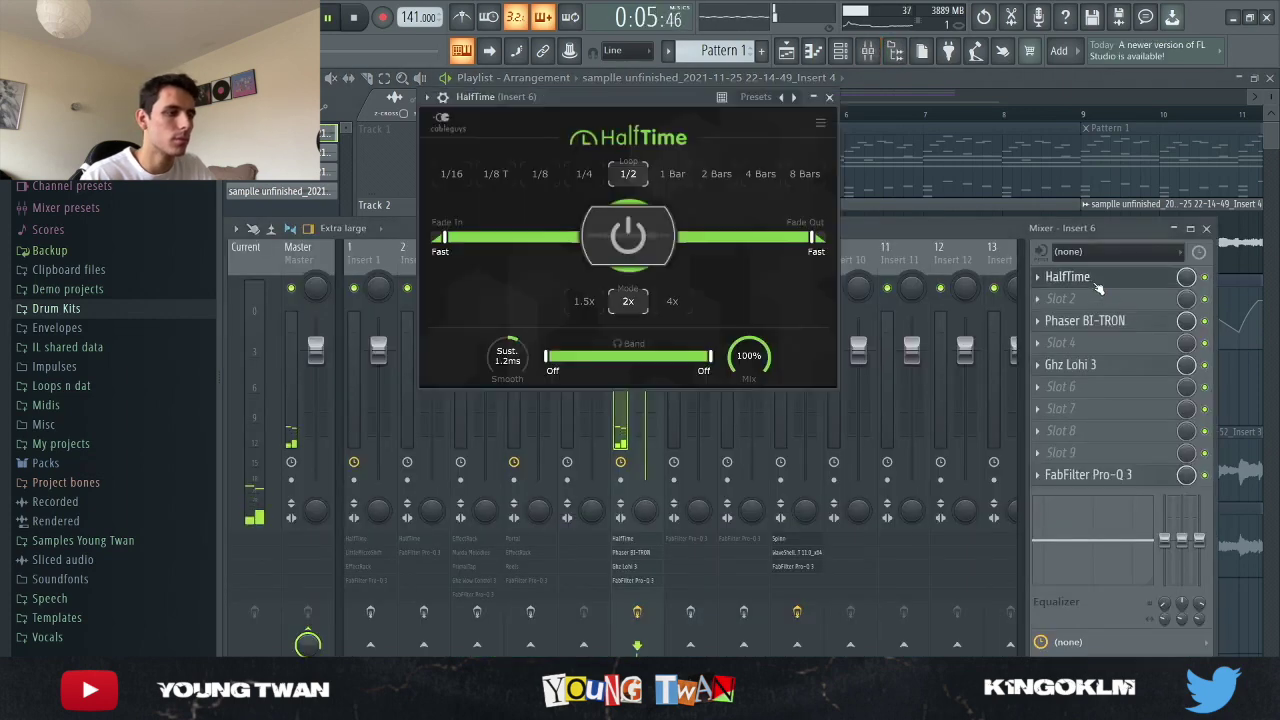
left_click(1092, 274)
left_click(868, 51)
key("space")
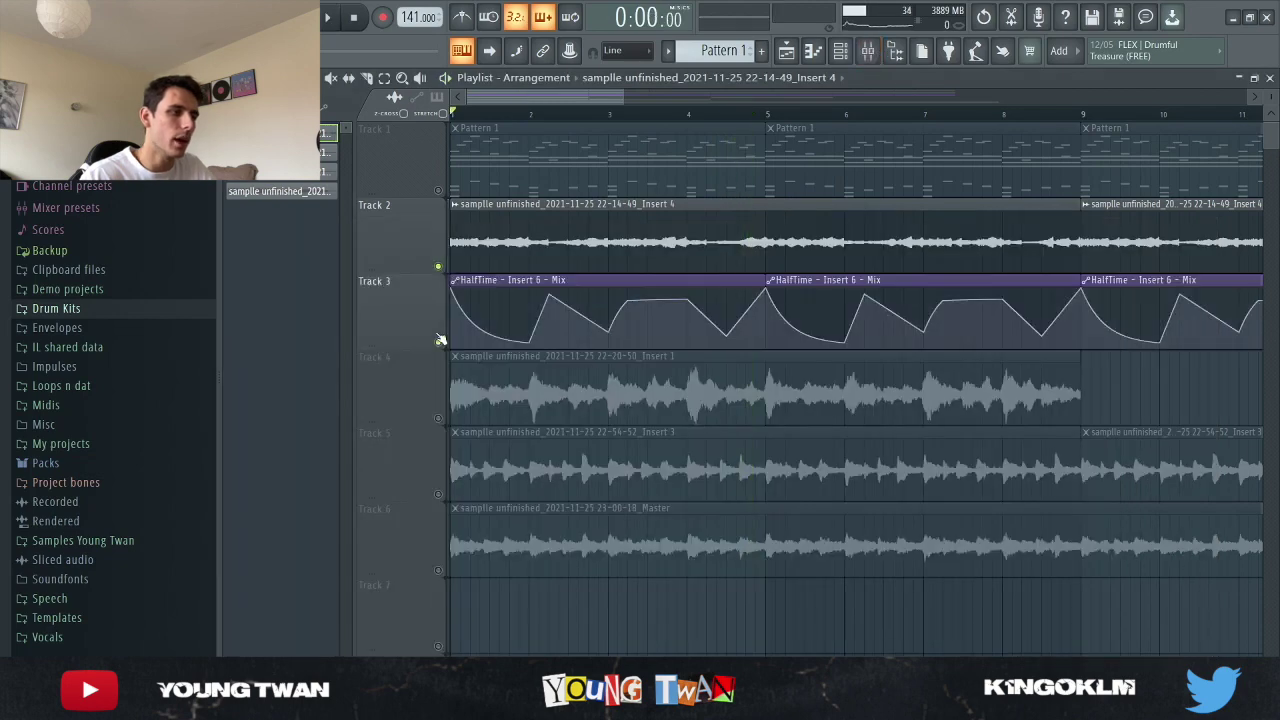
key("space")
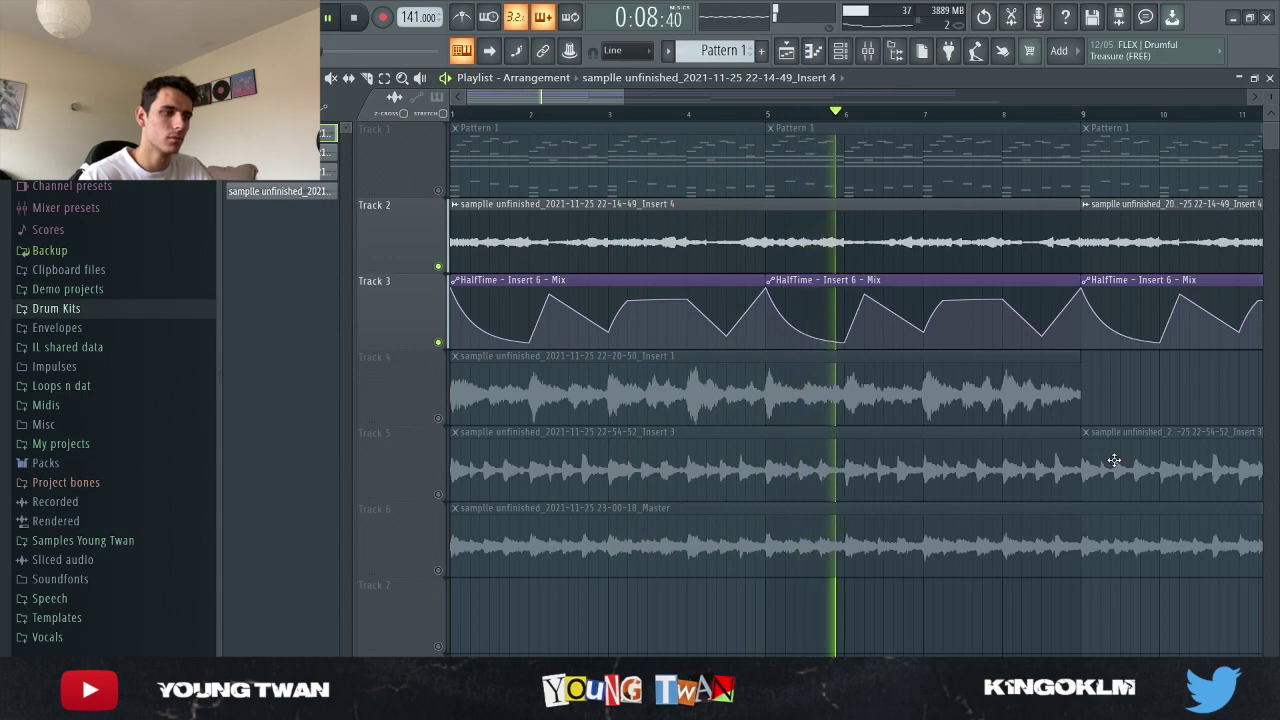
key("space")
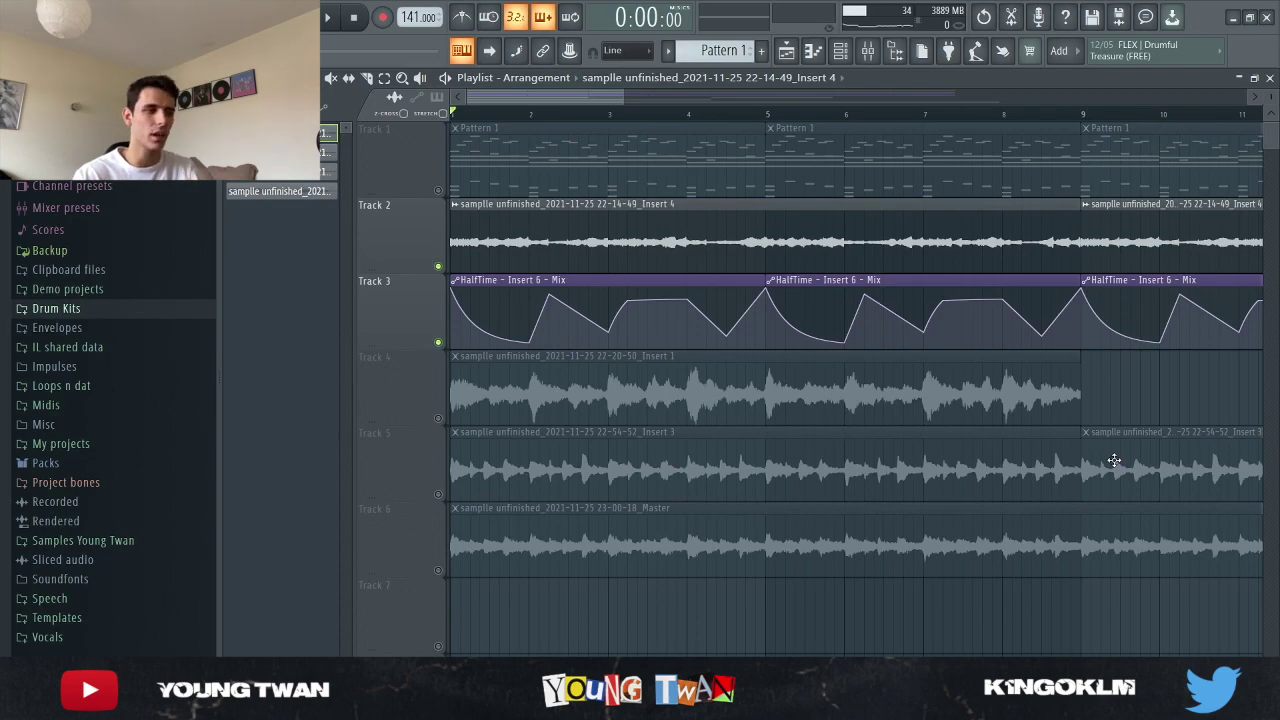
scroll(400, 543, "down", 3)
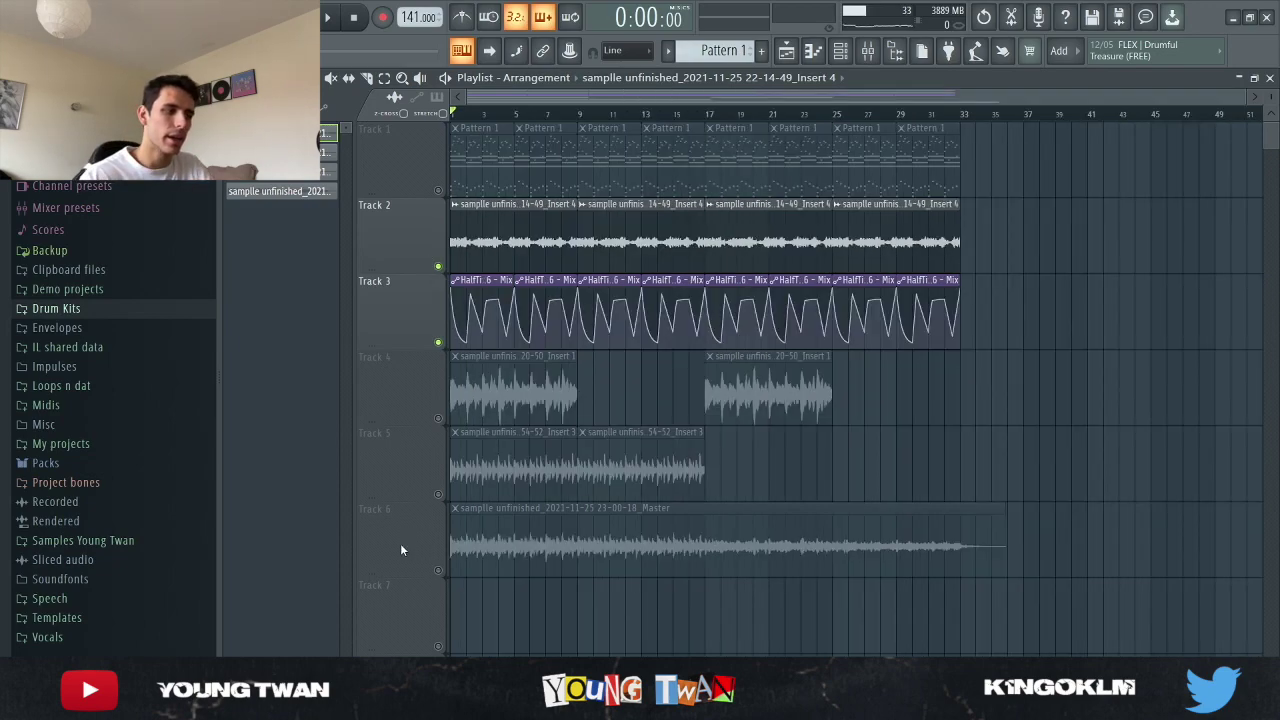
scroll(400, 543, "up", 4)
left_click(388, 556)
scroll(388, 555, "down", 5)
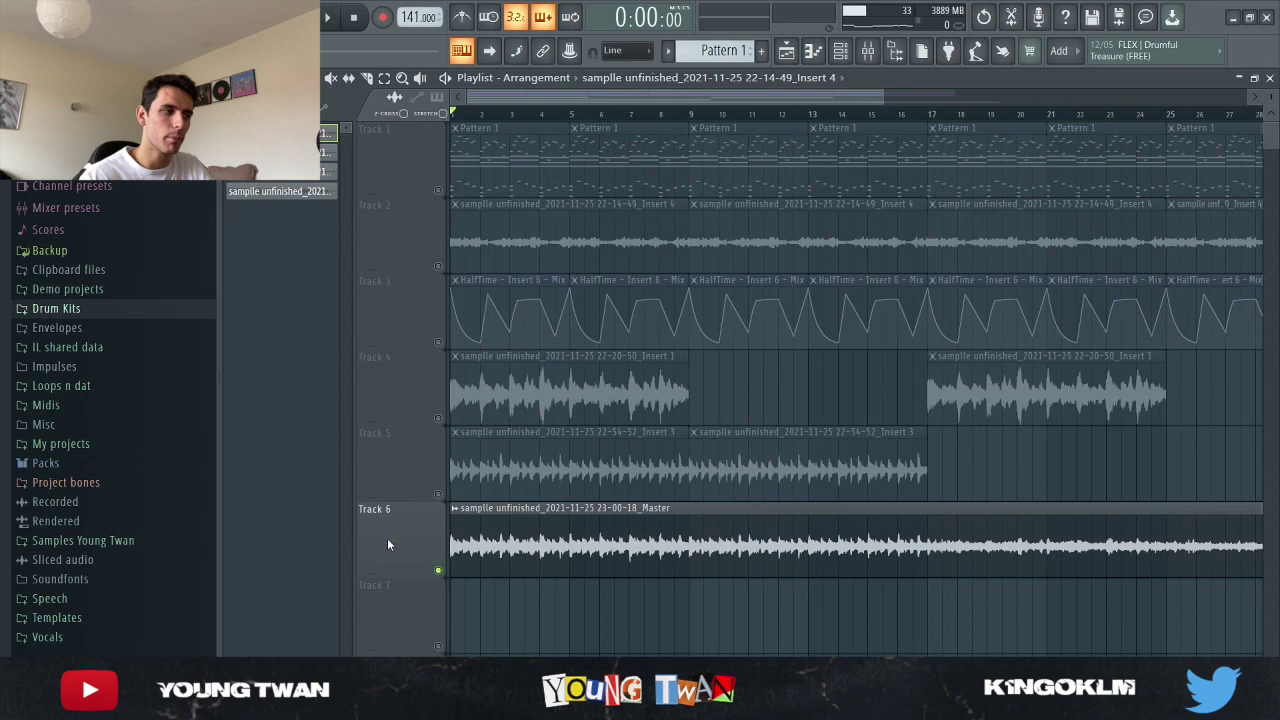
left_click(867, 50)
left_click(766, 252)
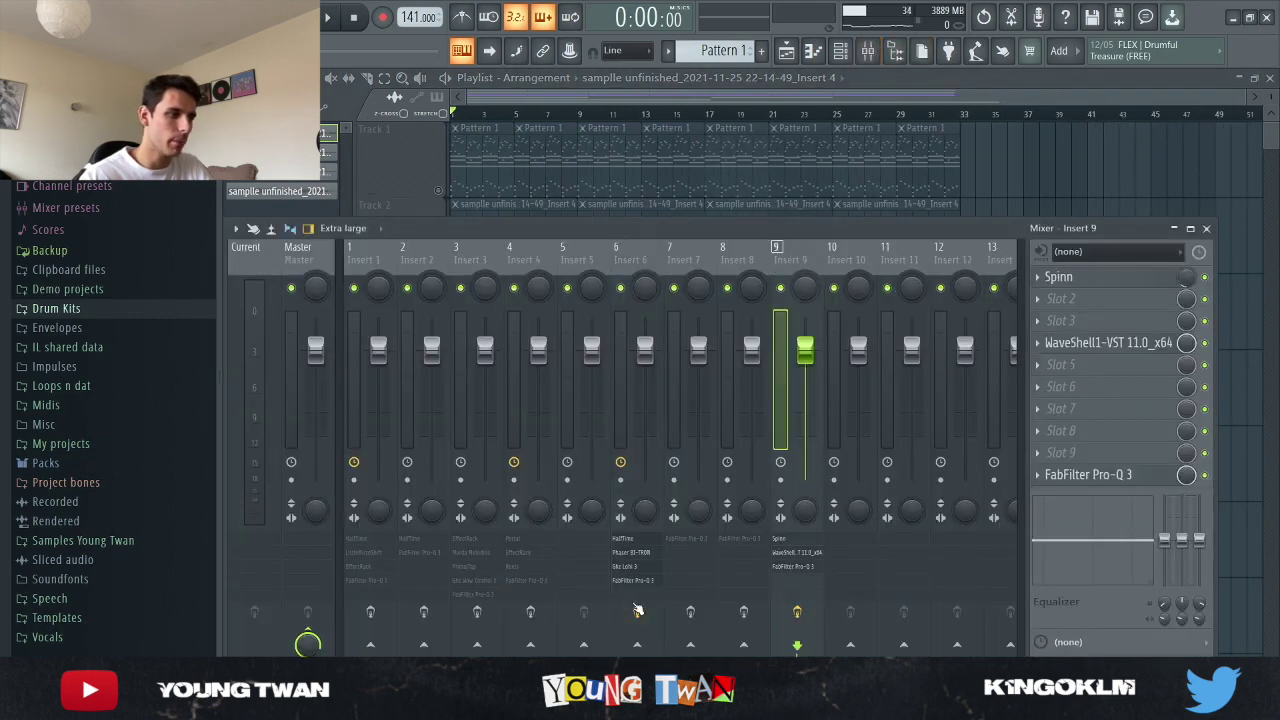
left_click(1143, 280)
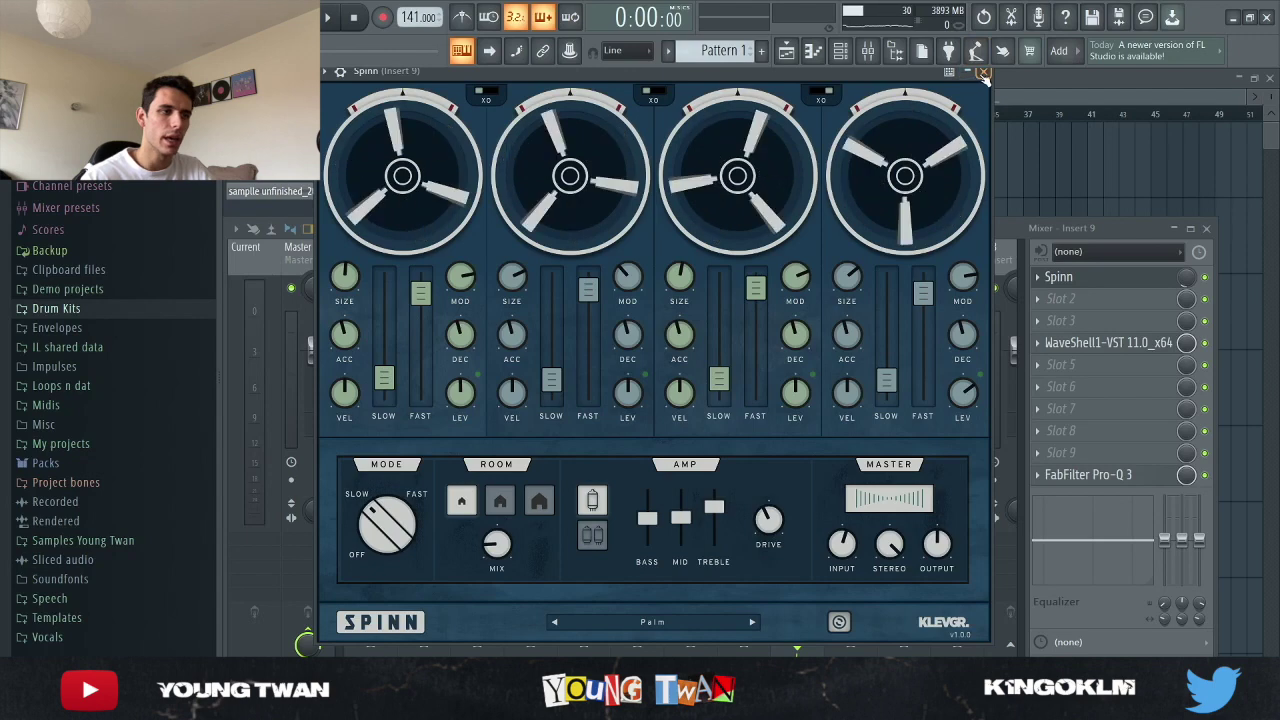
left_click(1150, 278)
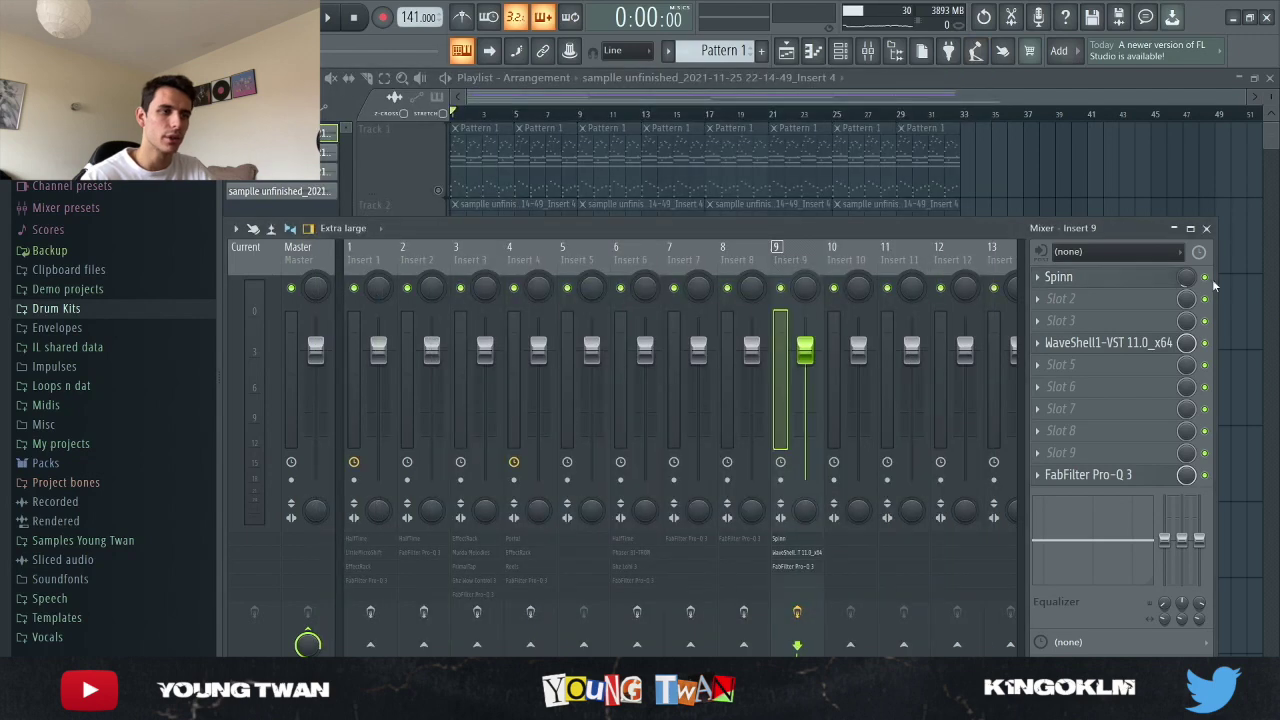
left_click(1094, 342)
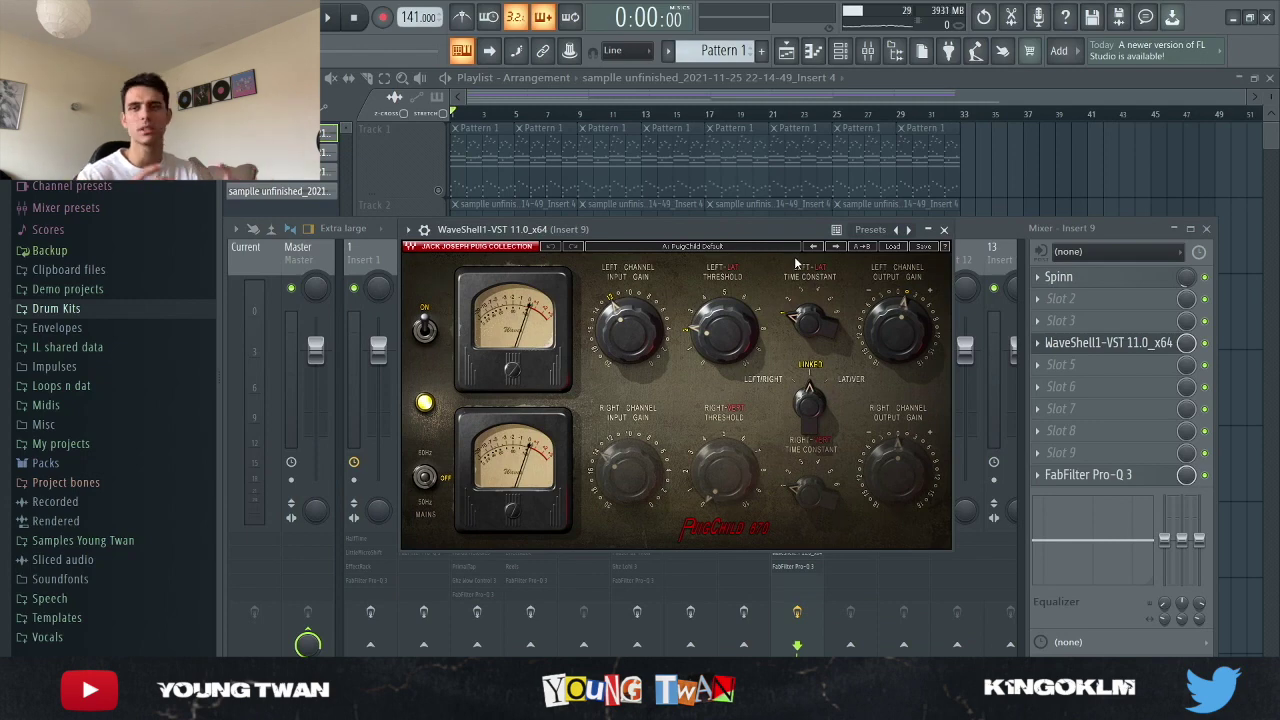
left_click(1108, 343)
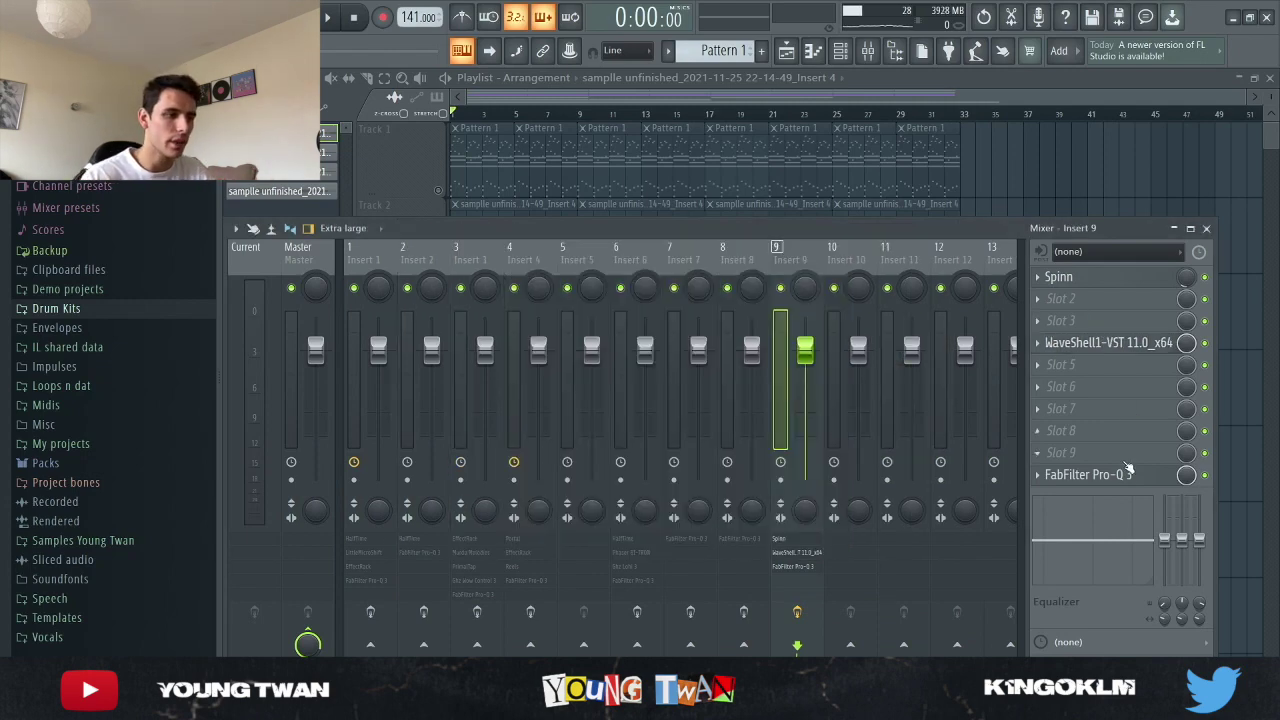
left_click(1090, 475)
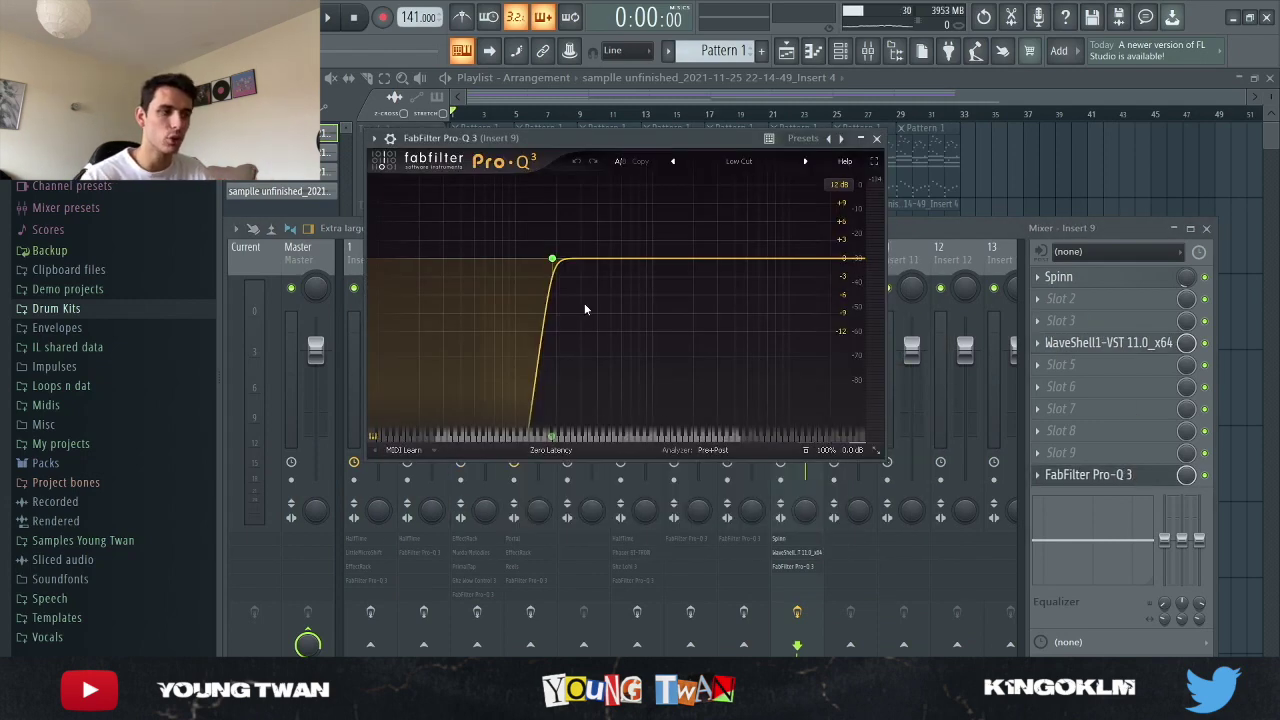
left_click(1133, 480)
key("F9")
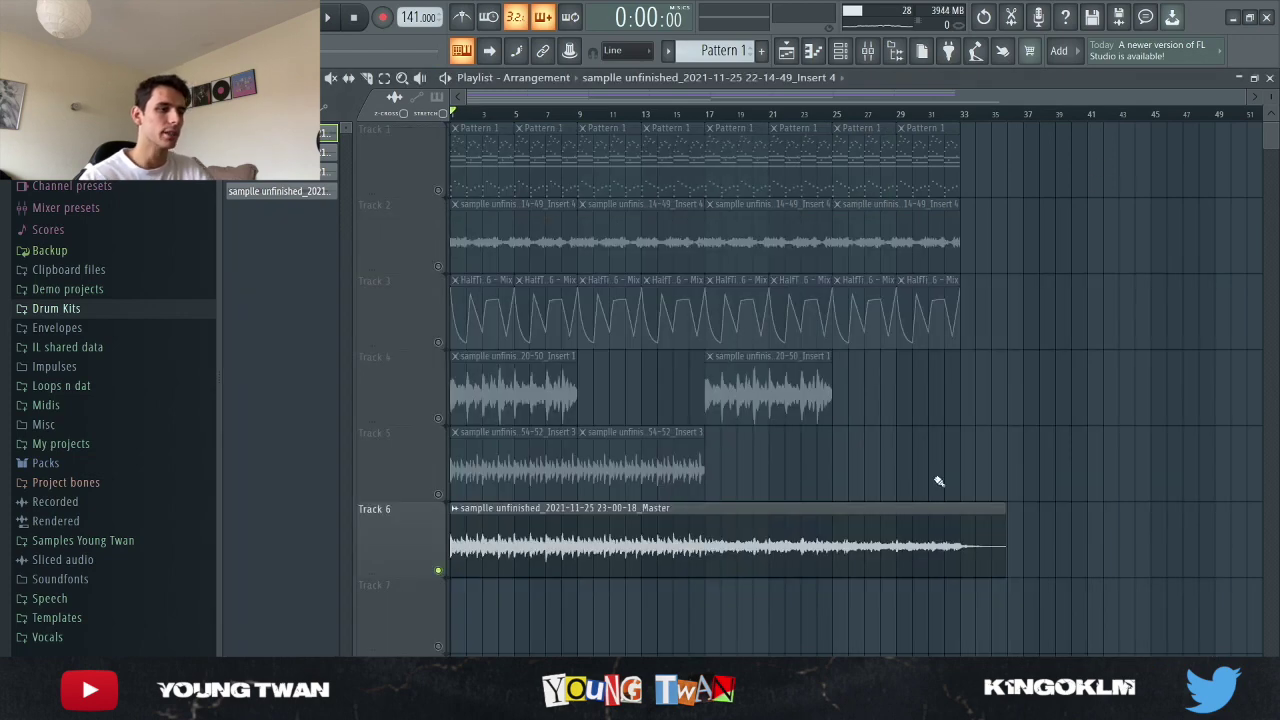
double_click(575, 514)
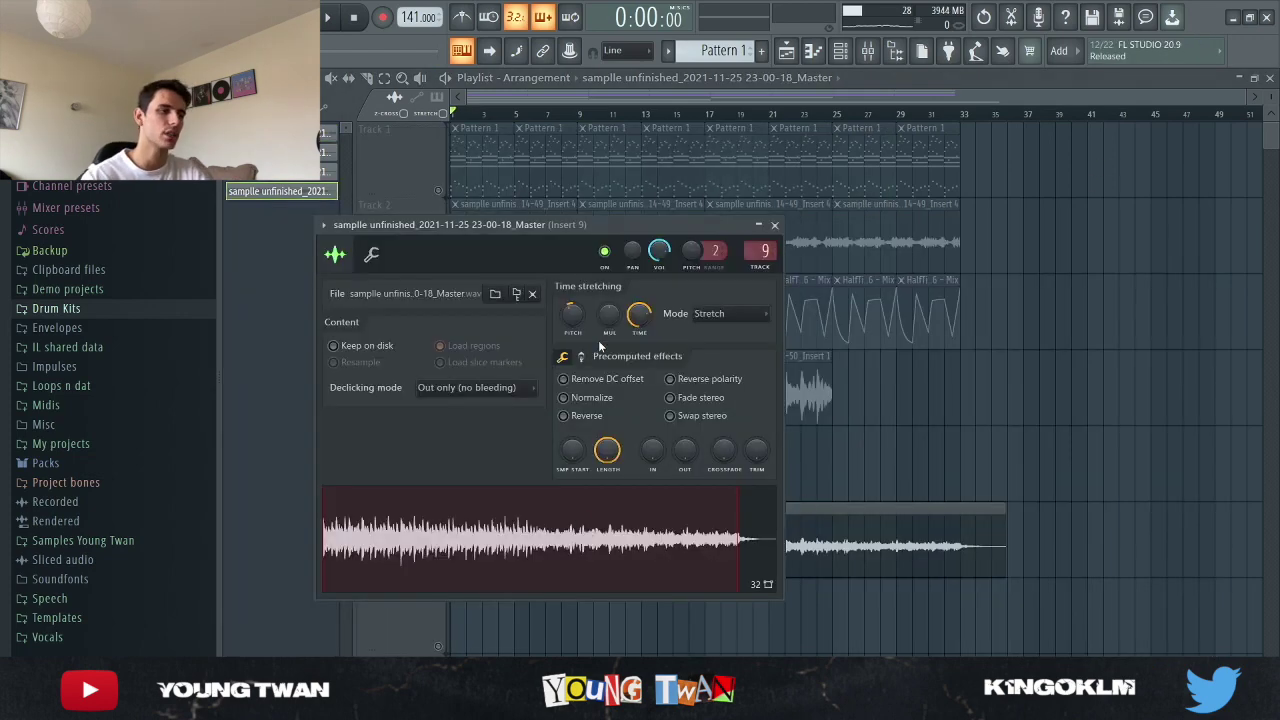
left_click(776, 224)
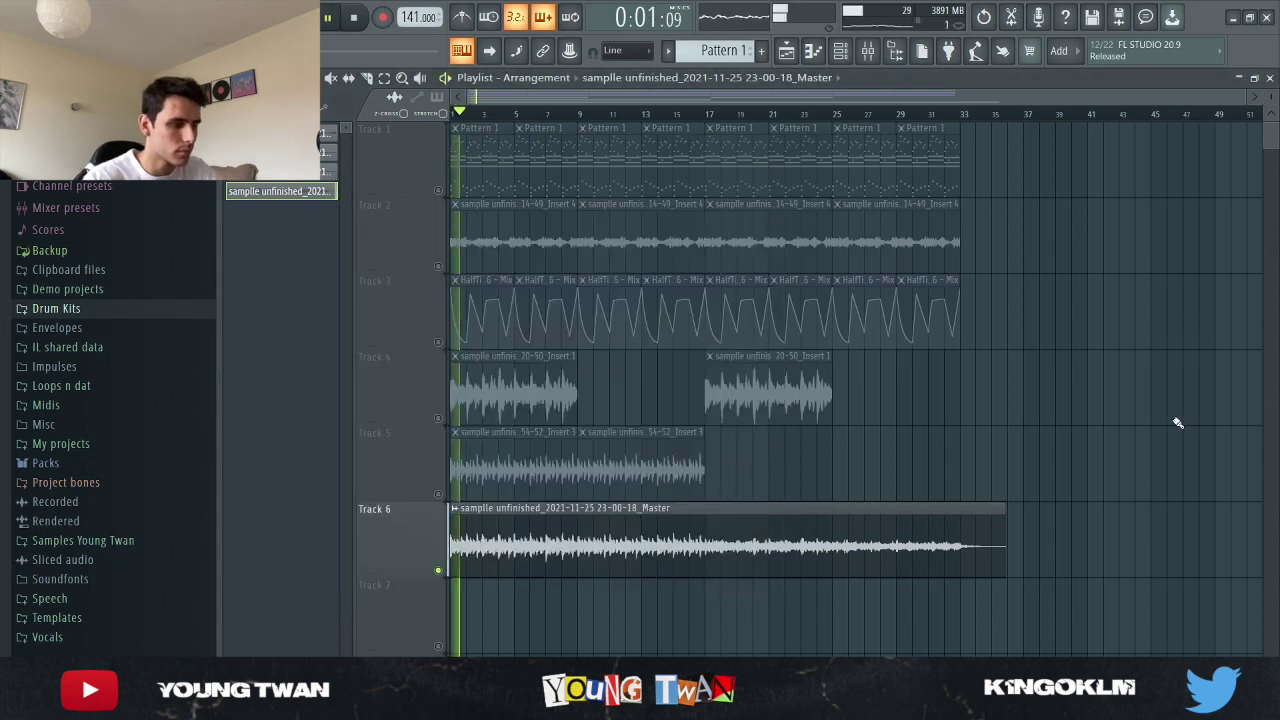